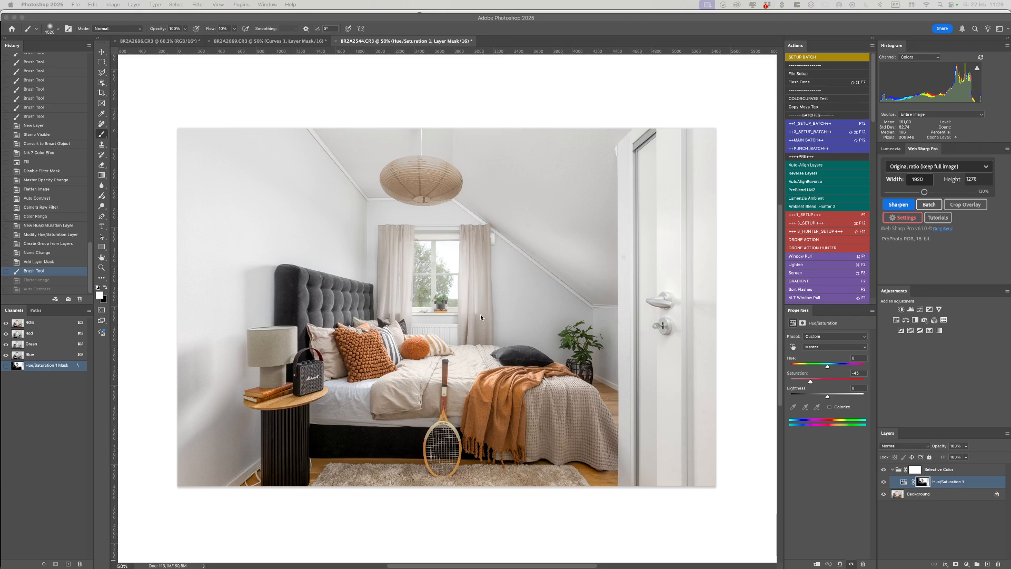
Step: Switch from Photoshop to Lightroom Classic's Library grid with Cmd+Tab
{"action": "key", "text": "super+Tab"}
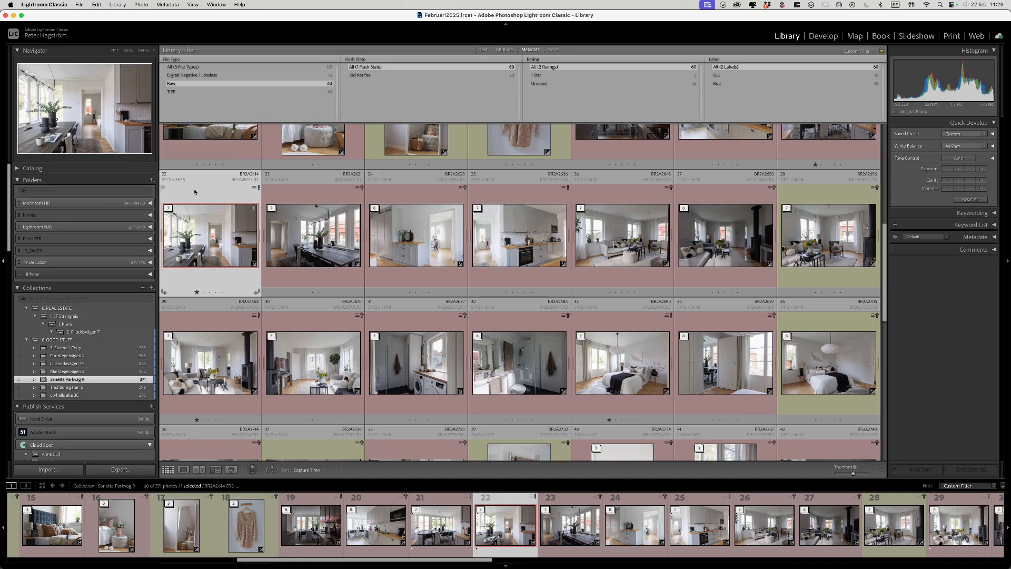
Step: Open File > Auto Import > Auto Import Settings in Lightroom Classic
{"action": "left_click", "coordinate": [83, 5]}
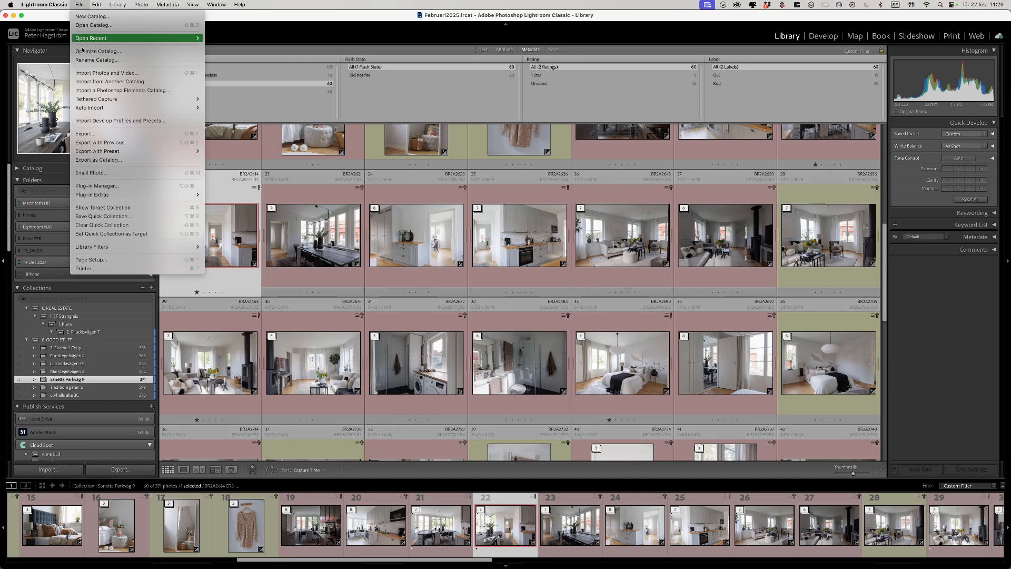
{"action": "mouse_move", "coordinate": [122, 111]}
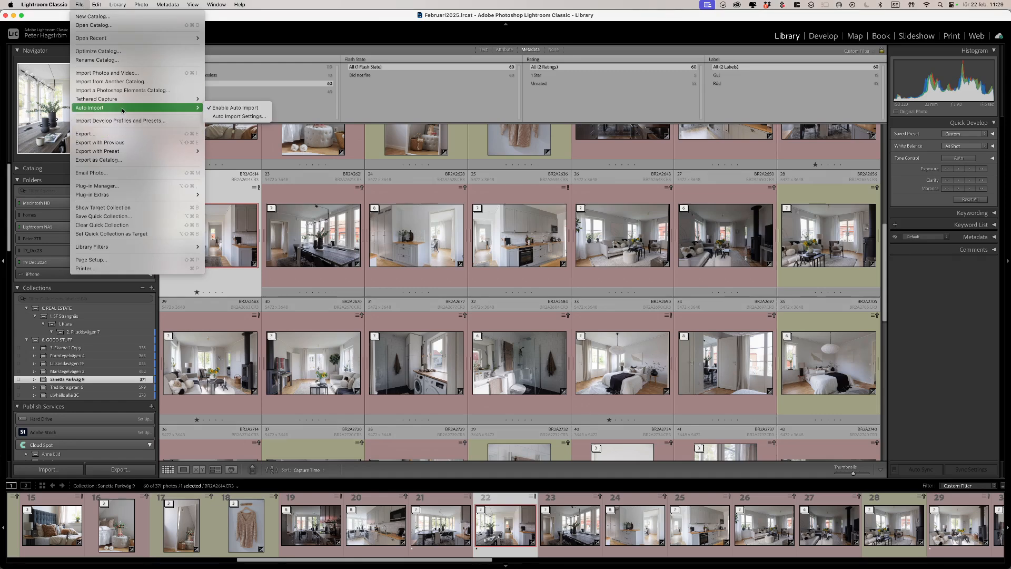
{"action": "left_click", "coordinate": [230, 116]}
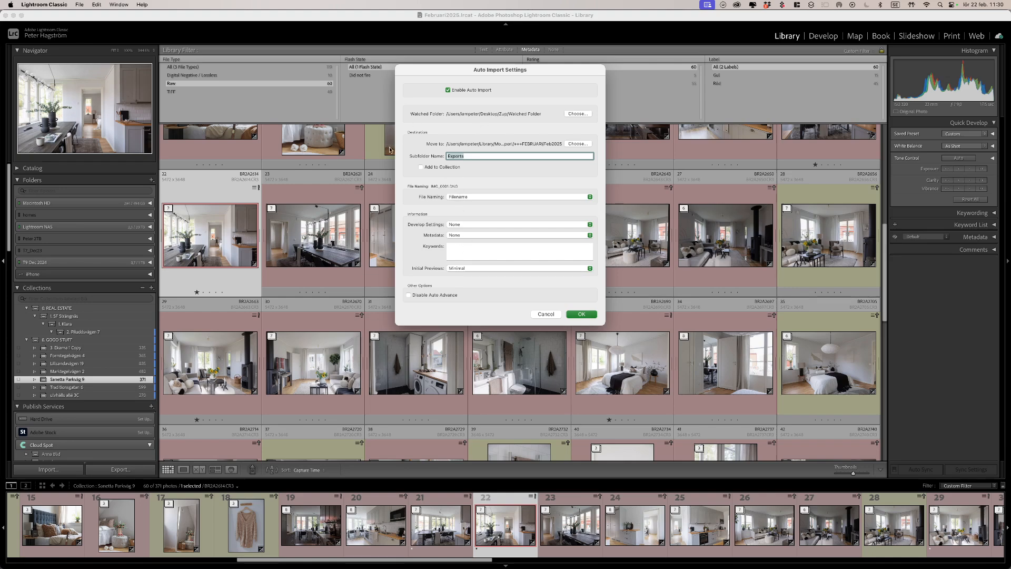
{"action": "left_click", "coordinate": [577, 115]}
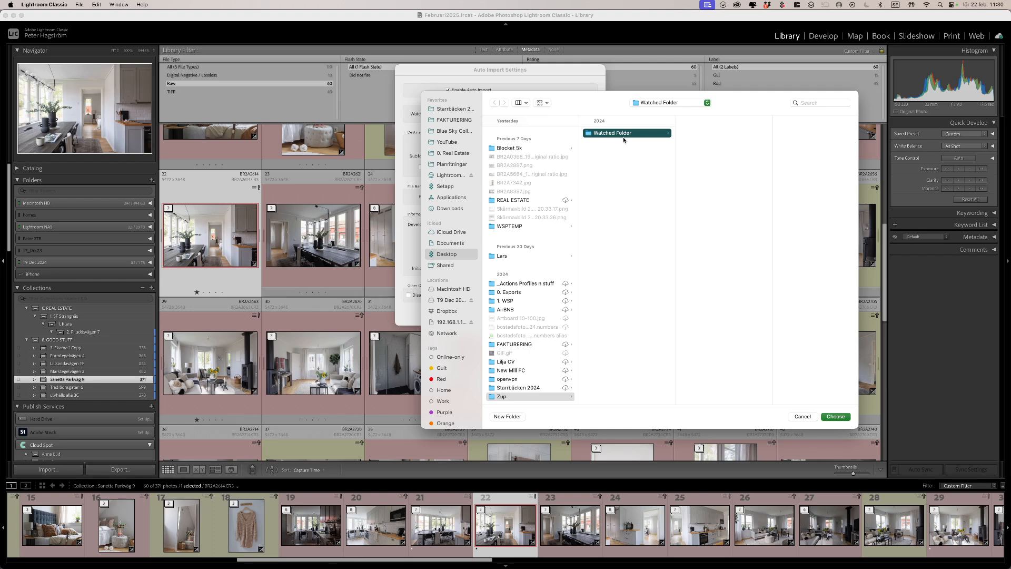
{"action": "left_click", "coordinate": [619, 163]}
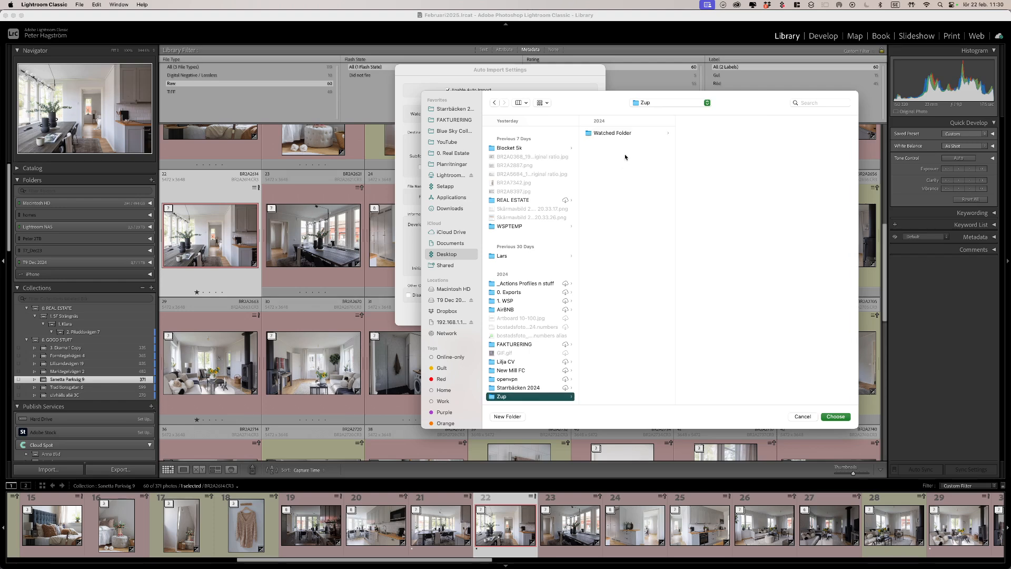
{"action": "left_click", "coordinate": [630, 134]}
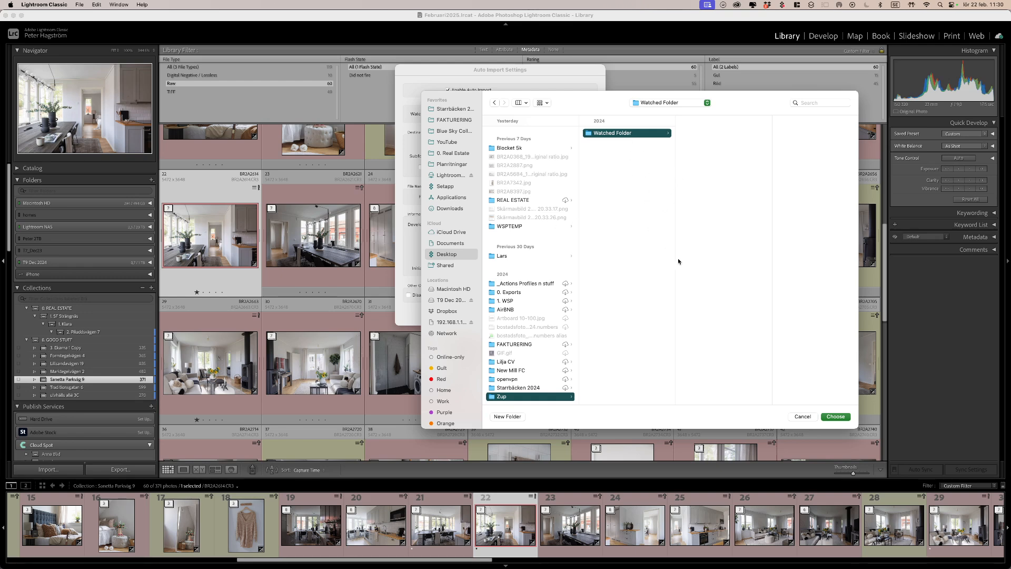
{"action": "left_click", "coordinate": [835, 417]}
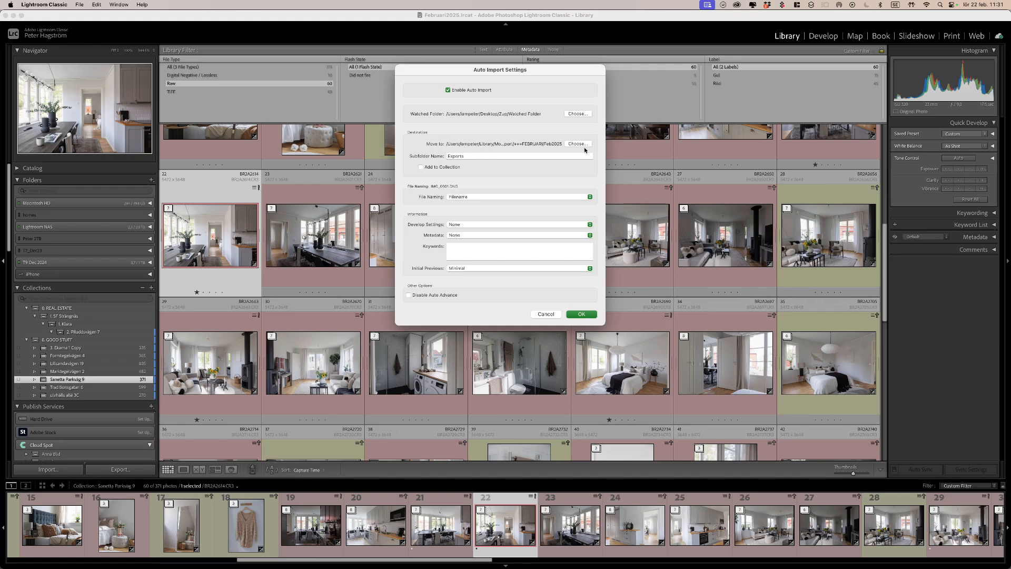
Step: Set the Move to folder to a new Desktop folder 'Youtube Sync' and the subfolder name to 'Syncs'
{"action": "left_click", "coordinate": [581, 144]}
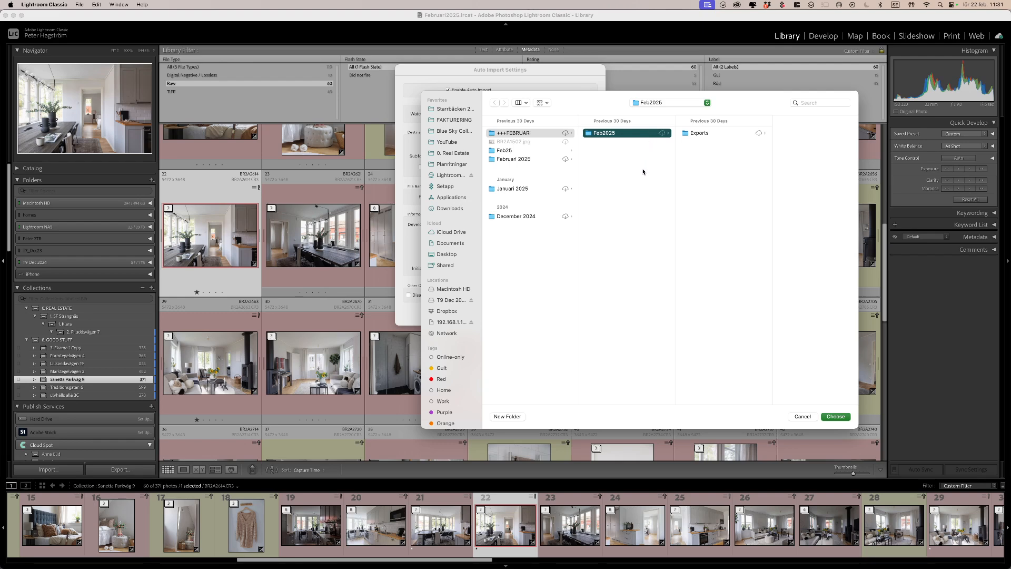
{"action": "key", "text": "super+shift+d"}
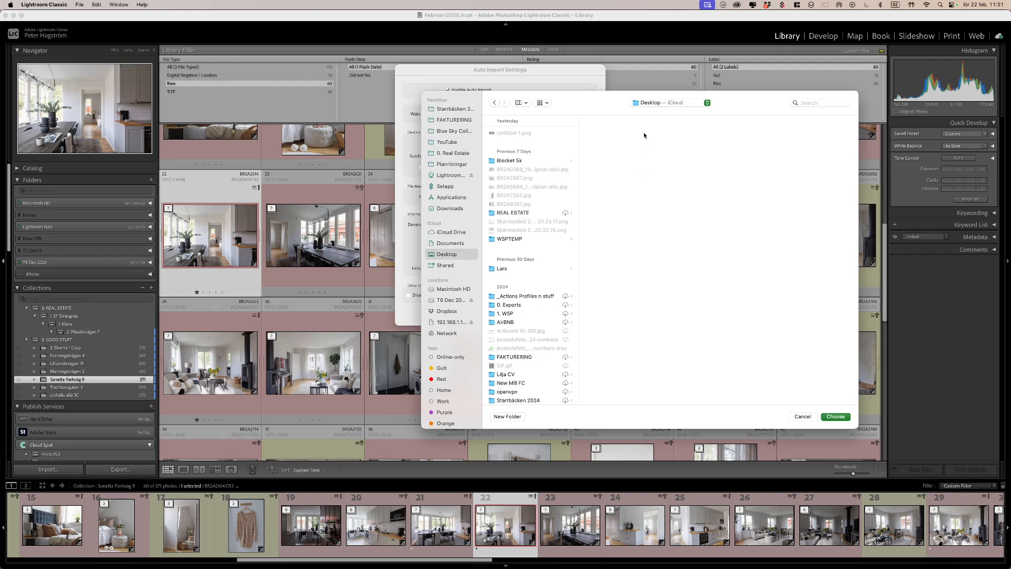
{"action": "key", "text": "super+shift+n"}
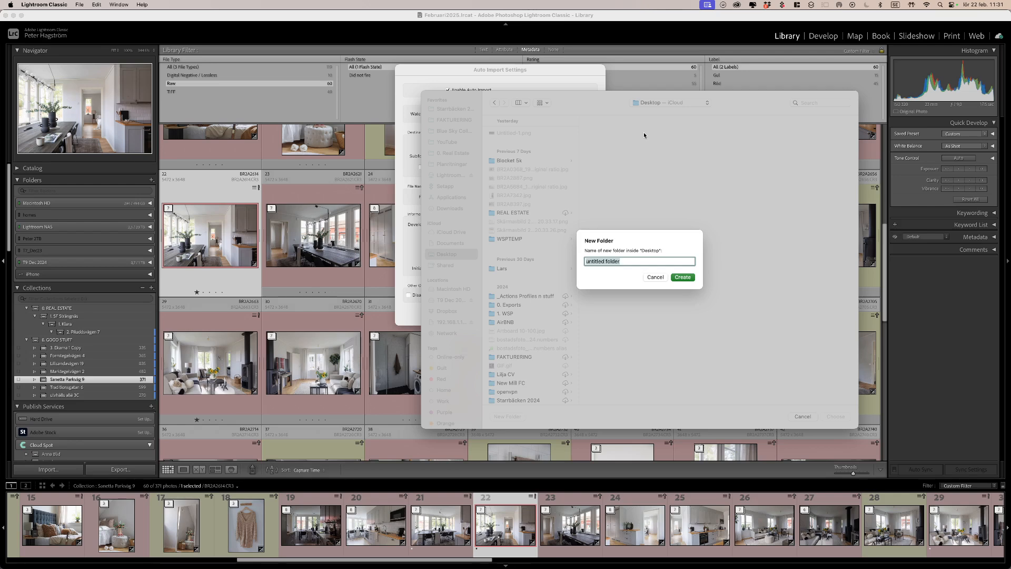
{"action": "type", "text": "Youtube Sync"}
{"action": "key", "text": "Return"}
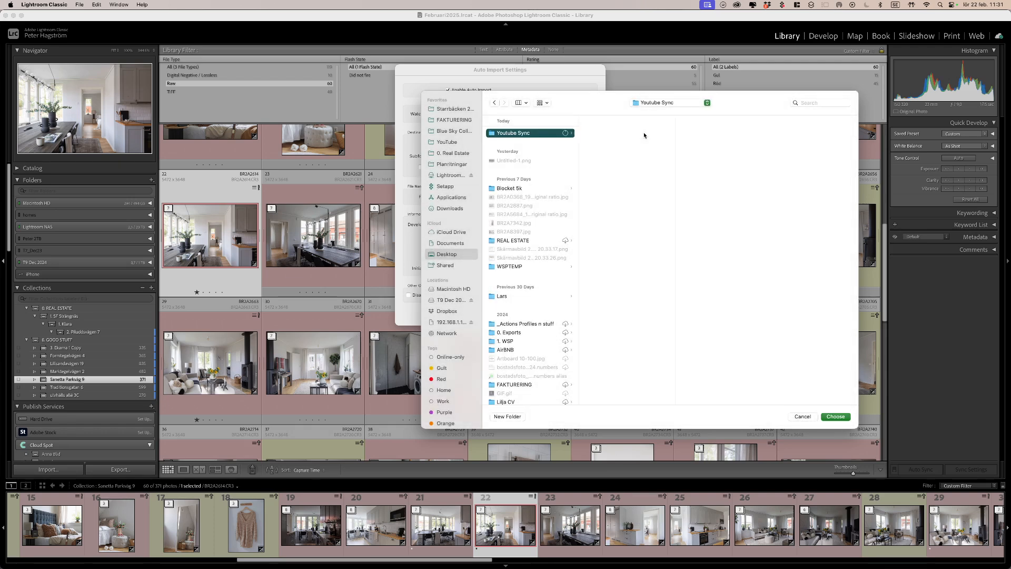
{"action": "left_click", "coordinate": [836, 417]}
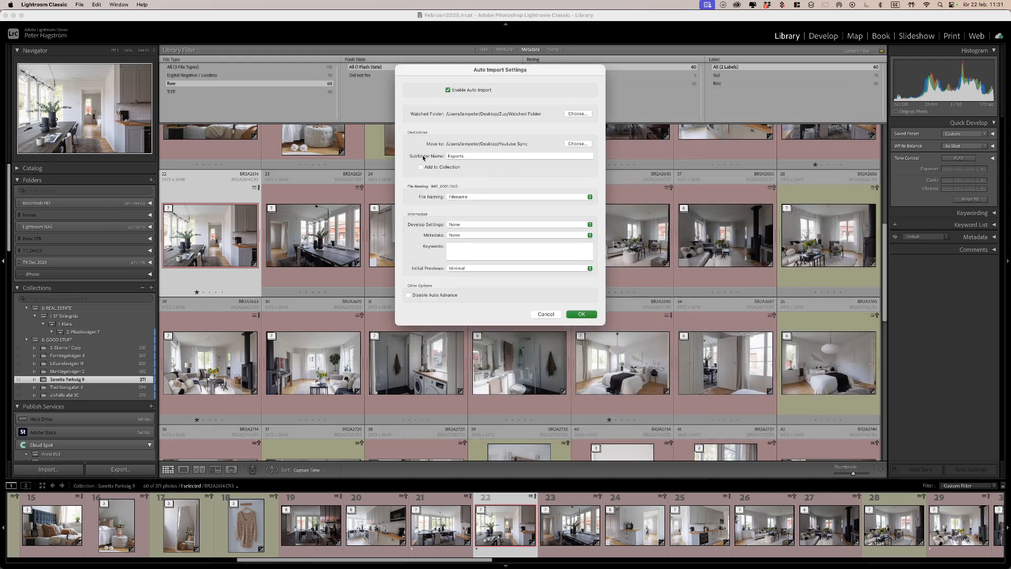
{"action": "double_click", "coordinate": [468, 156]}
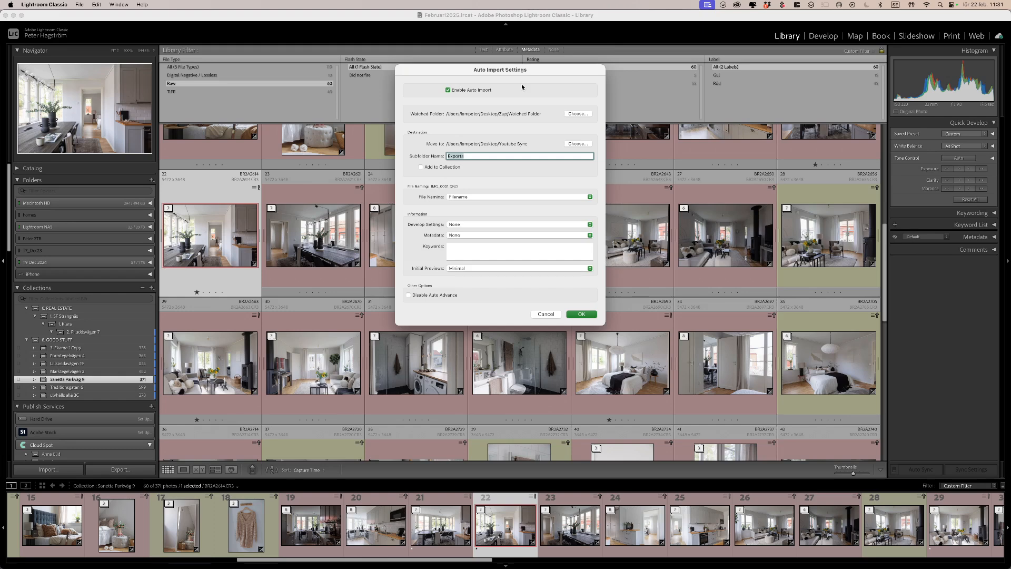
{"action": "type", "text": "Syncs"}
Step: Turn on Add to Collection and create a top-level 'Youtube Sync' collection with Sync with Lightroom checked
{"action": "left_click", "coordinate": [430, 169]}
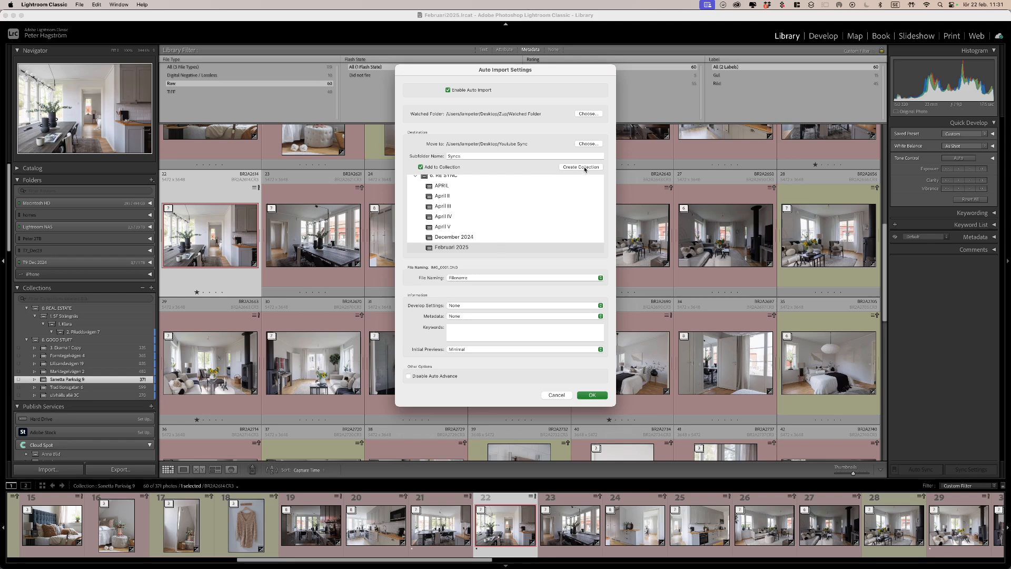
{"action": "left_click", "coordinate": [582, 167]}
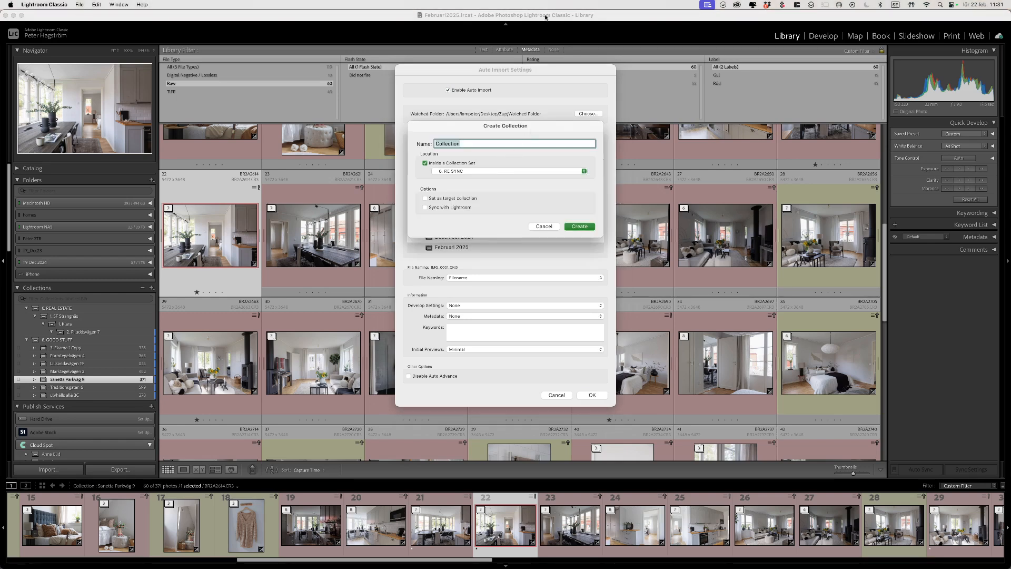
{"action": "type", "text": "Youtybe Sync"}
{"action": "left_click", "coordinate": [465, 164]}
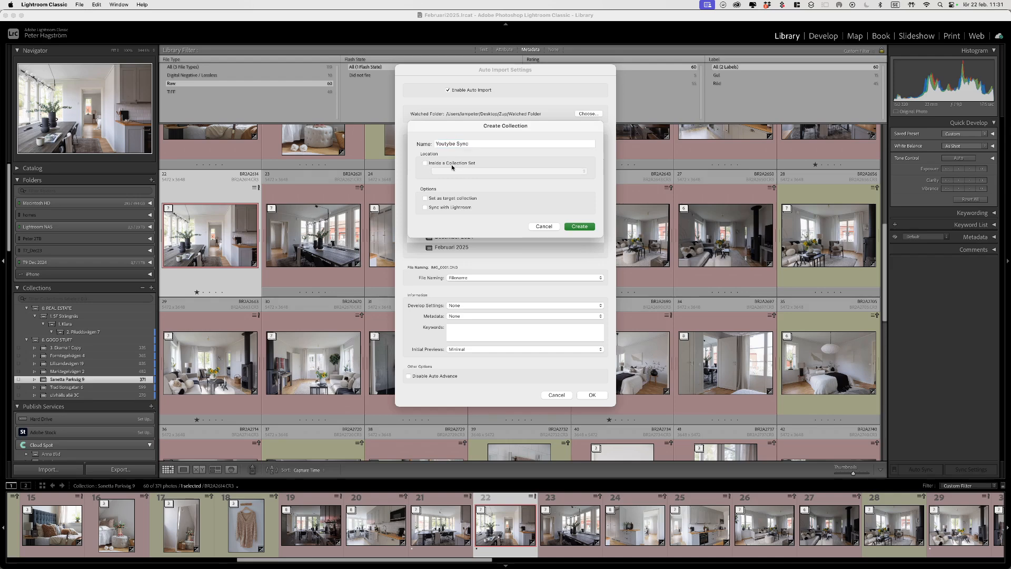
{"action": "left_click", "coordinate": [454, 164]}
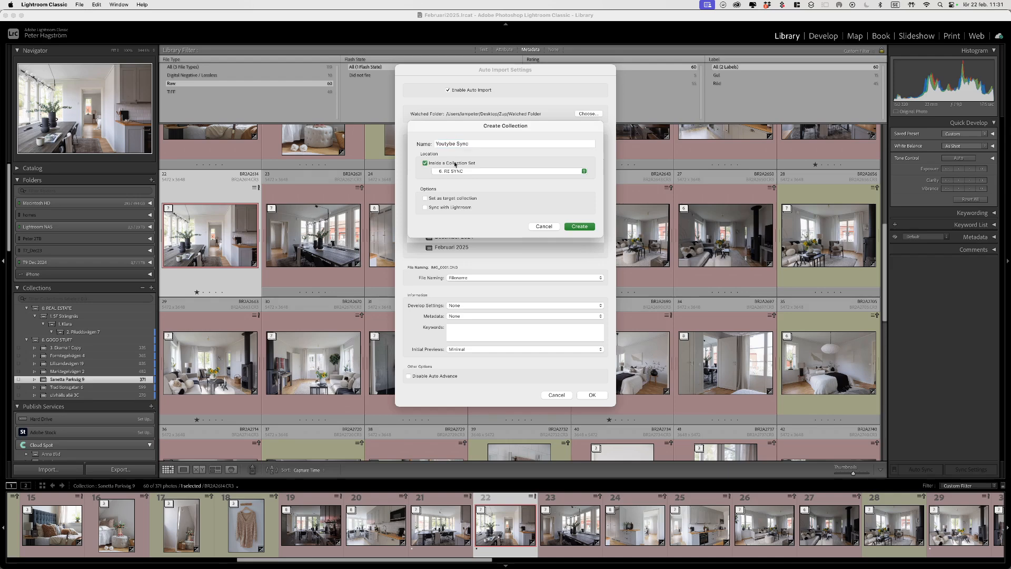
{"action": "left_click", "coordinate": [506, 171]}
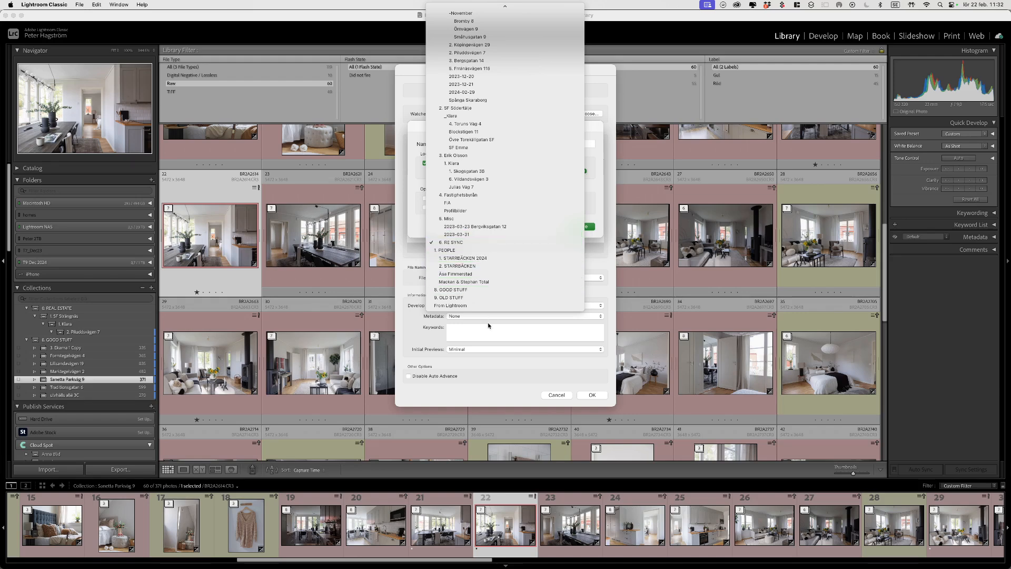
{"action": "left_click", "coordinate": [608, 296]}
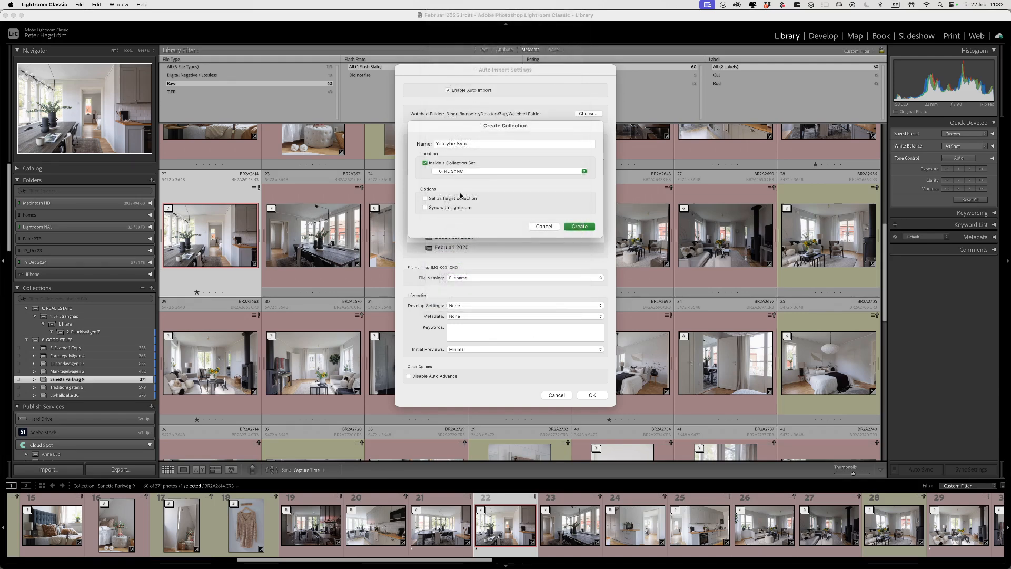
{"action": "left_click", "coordinate": [425, 163]}
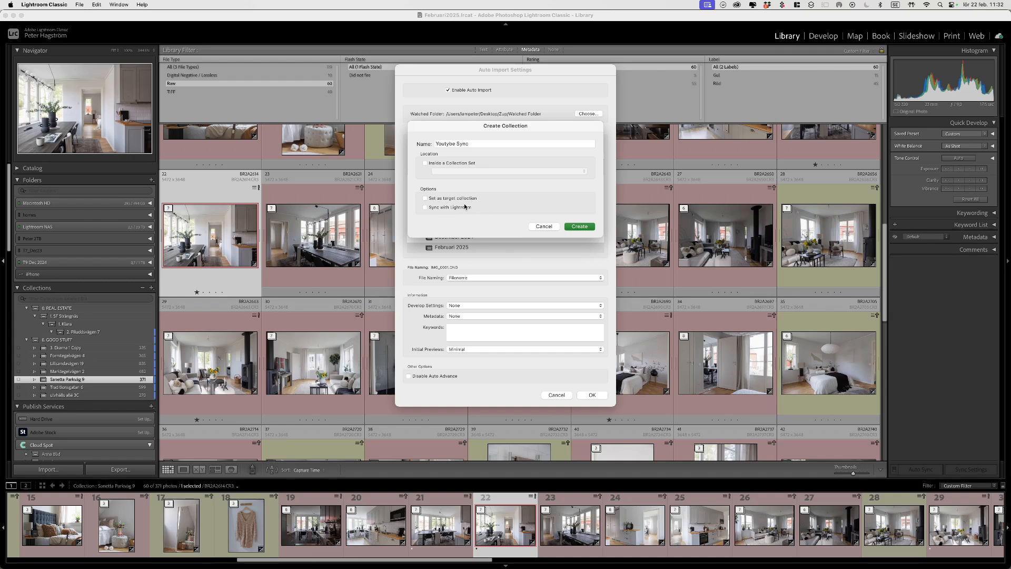
{"action": "left_click", "coordinate": [425, 208]}
{"action": "left_click", "coordinate": [580, 226]}
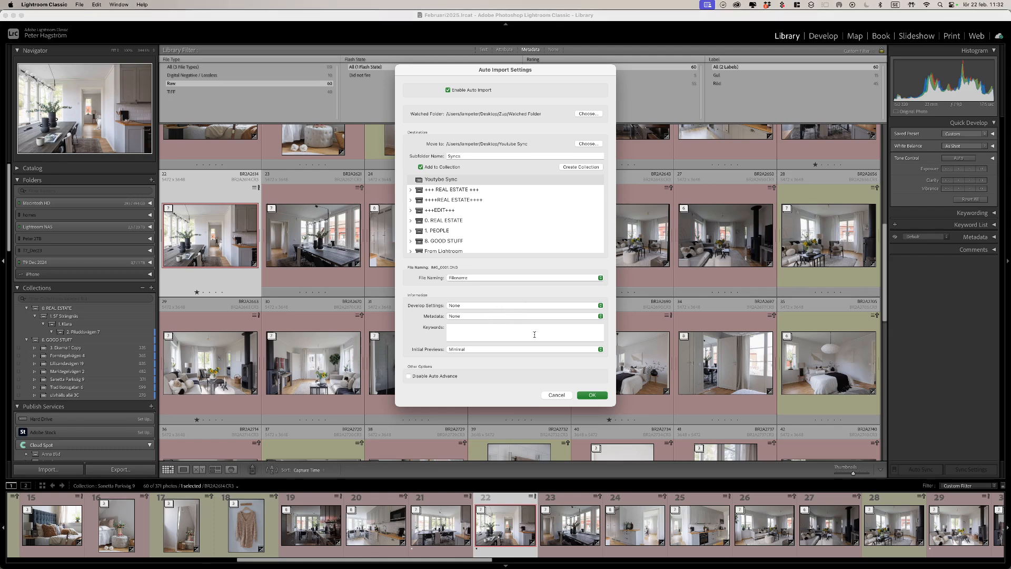
Step: Save the auto import settings and bring Lightroom Classic back to the front
{"action": "left_click", "coordinate": [592, 396]}
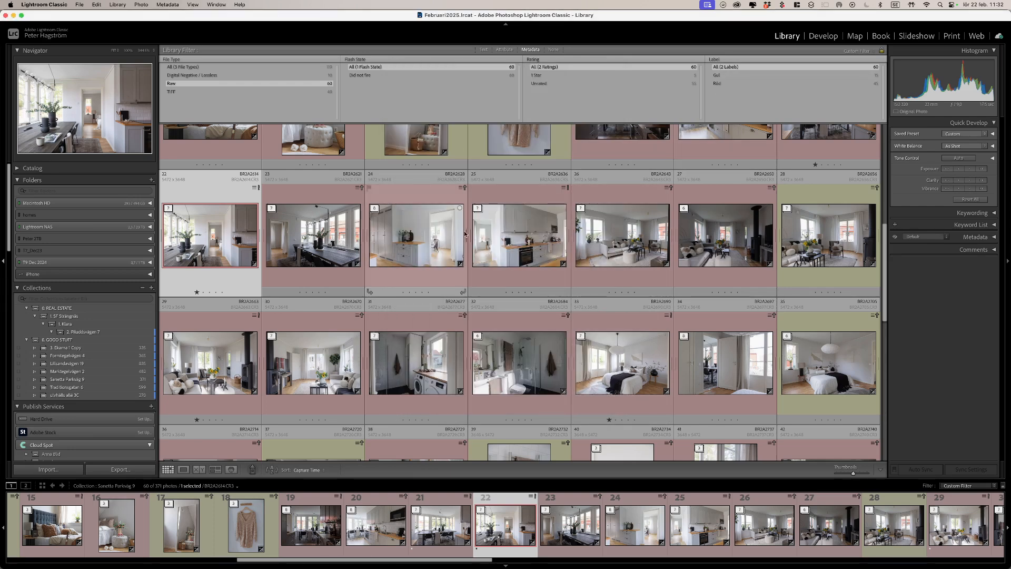
{"action": "key", "text": "super+Tab"}
{"action": "key", "text": "super+Tab"}
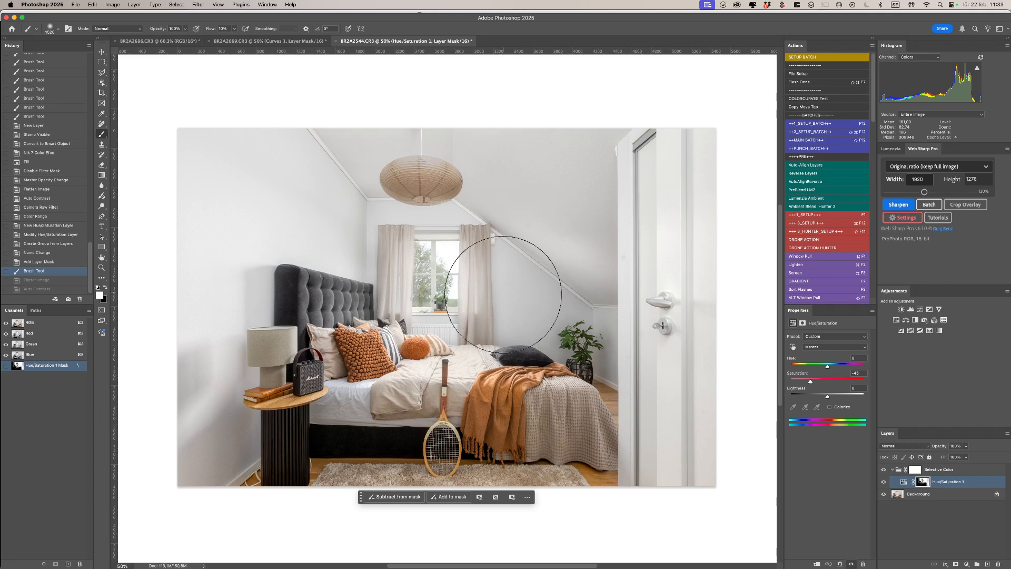
{"action": "key", "text": "super+Tab"}
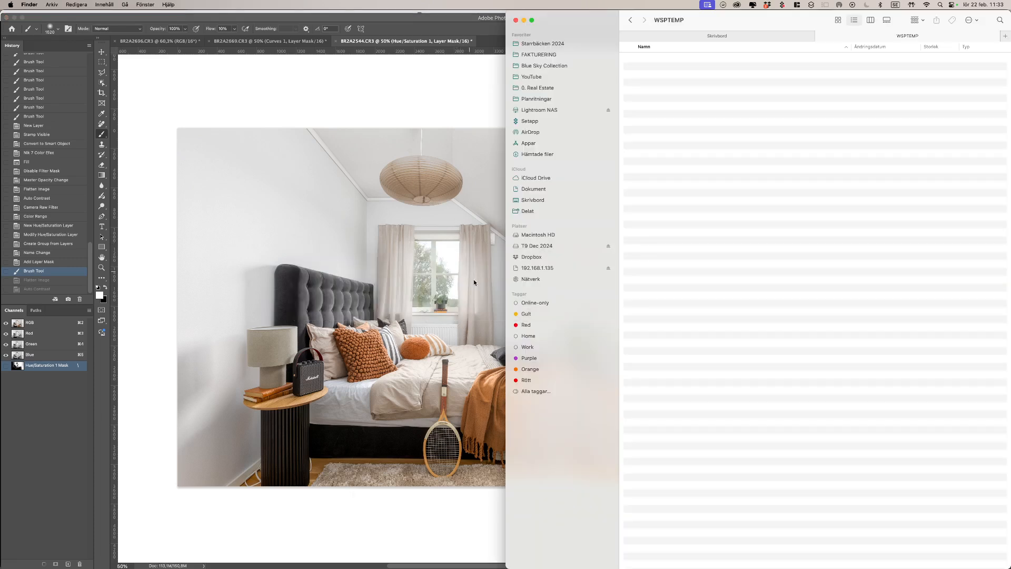
{"action": "key", "text": "super+Tab"}
{"action": "key", "text": "super+Tab"}
{"action": "key", "text": "super+Tab"}
{"action": "key", "text": "super+Tab"}
{"action": "left_click", "coordinate": [427, 284]}
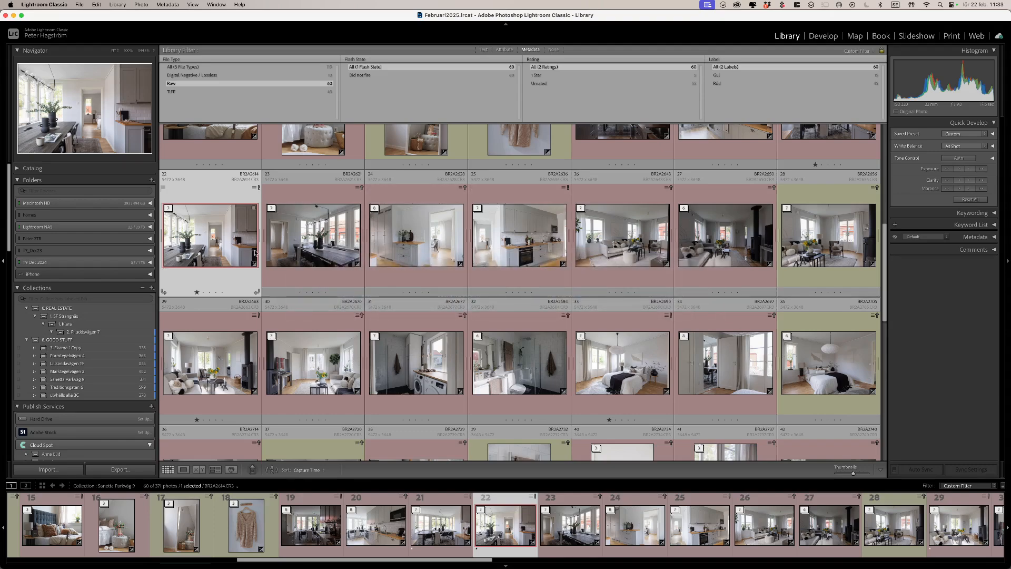
Step: Open the Export dialog, then dismiss its folder chooser to return to the Library grid
{"action": "key", "text": "super+shift+e"}
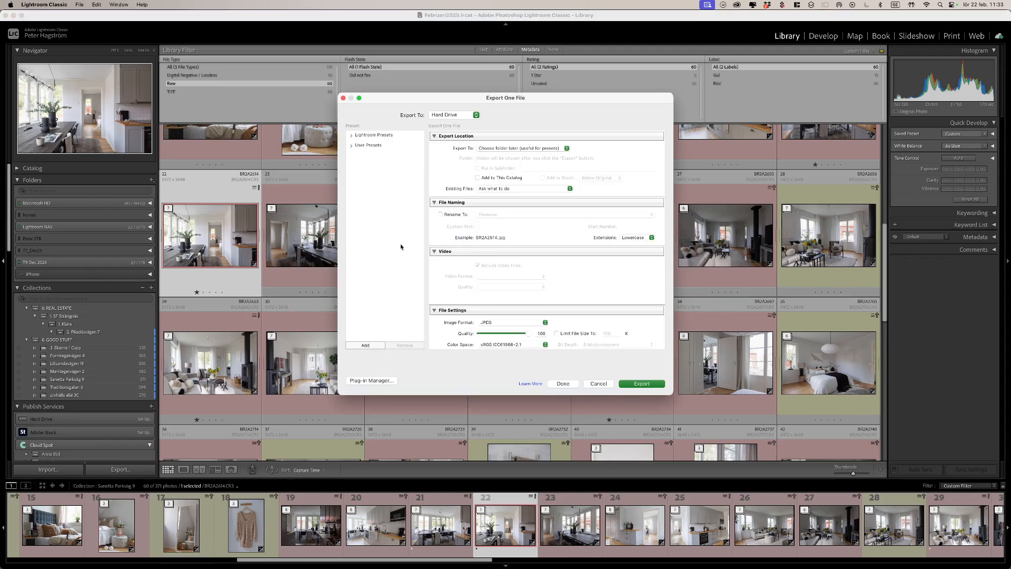
{"action": "left_click", "coordinate": [620, 385]}
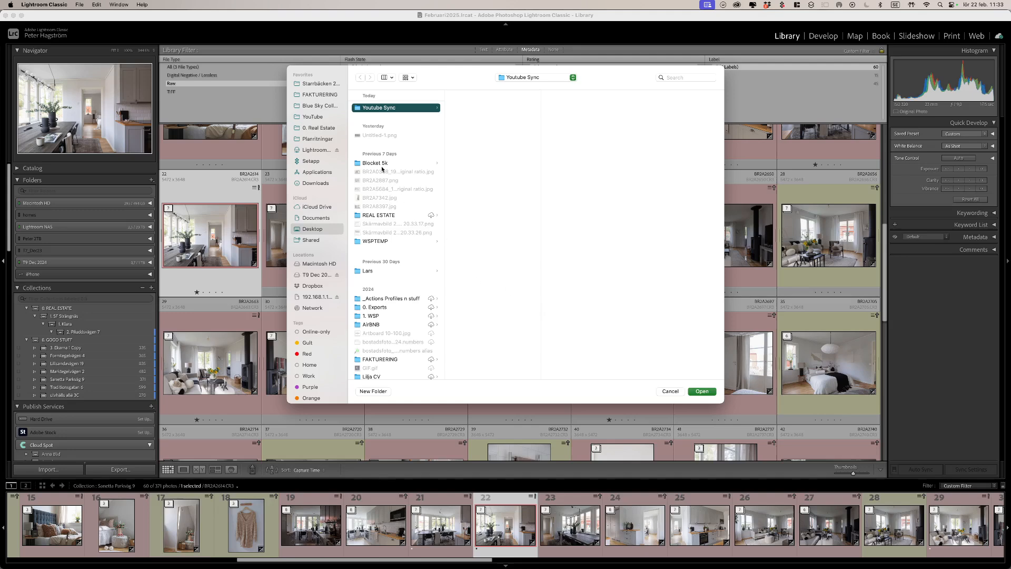
{"action": "left_click", "coordinate": [670, 392]}
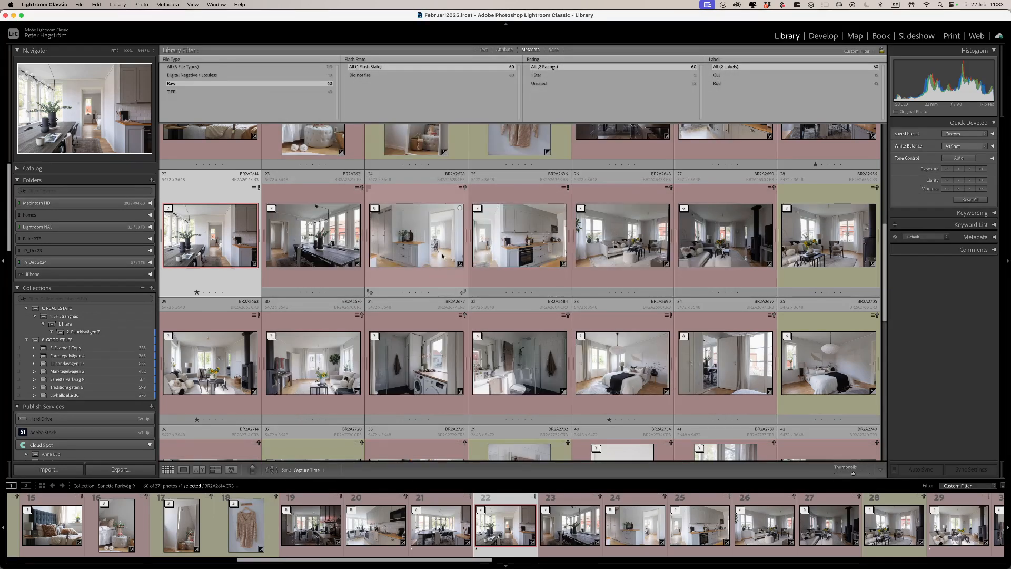
{"action": "key", "text": "super+Tab"}
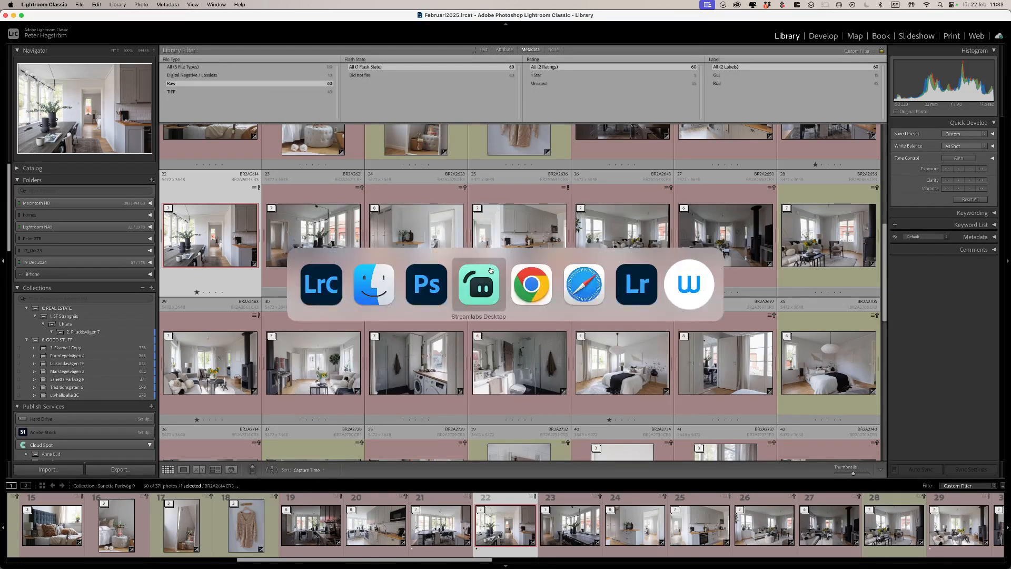
Step: Bring Photoshop 2025 forward with the bedroom photo and Web Sharp Pro panel showing
{"action": "left_click", "coordinate": [431, 295]}
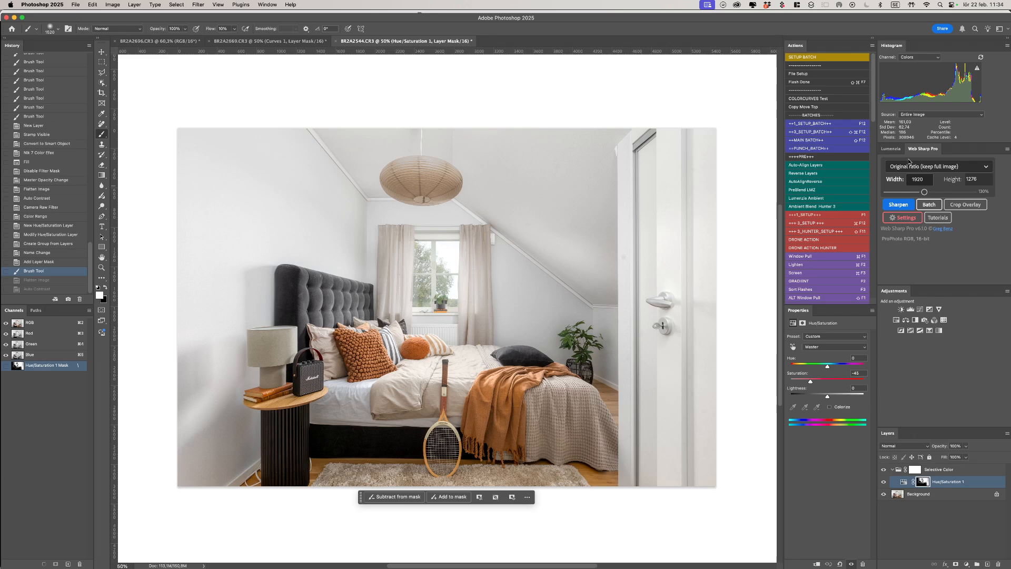
Step: In Web Sharp Pro Settings, set the File tab's output folder to Zup/Watched Folder
{"action": "left_click", "coordinate": [905, 218]}
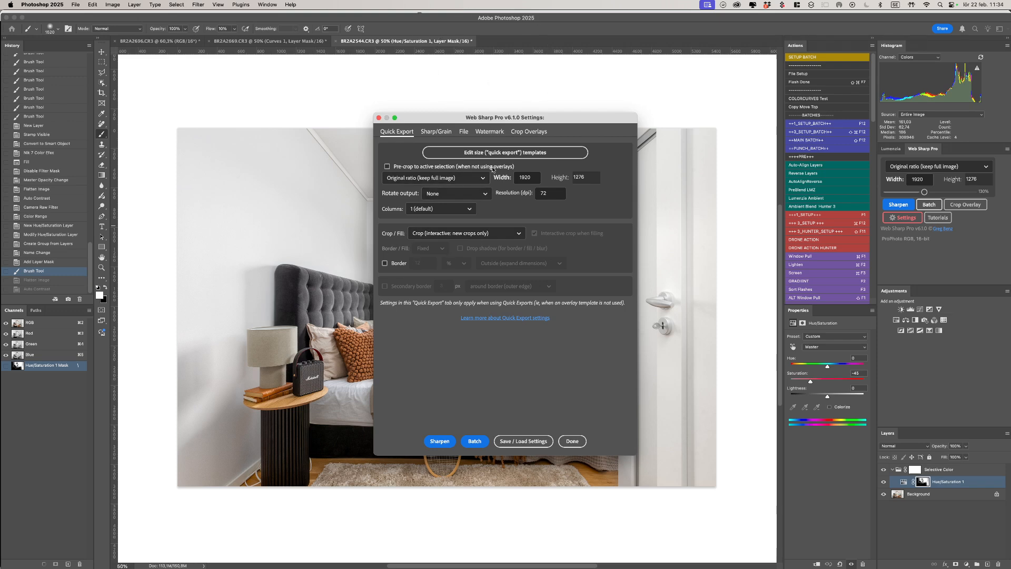
{"action": "left_click", "coordinate": [465, 132]}
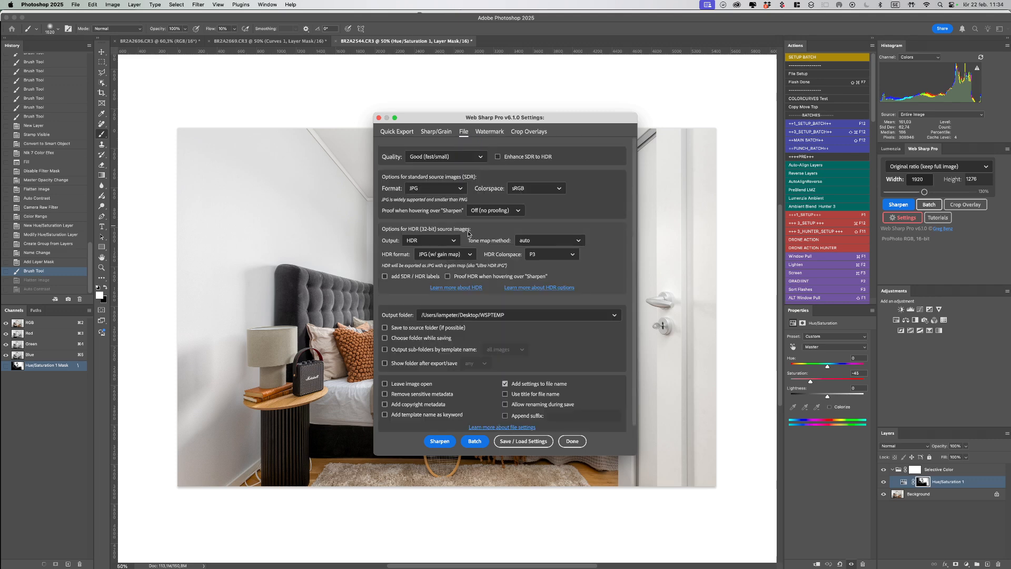
{"action": "left_click", "coordinate": [511, 316]}
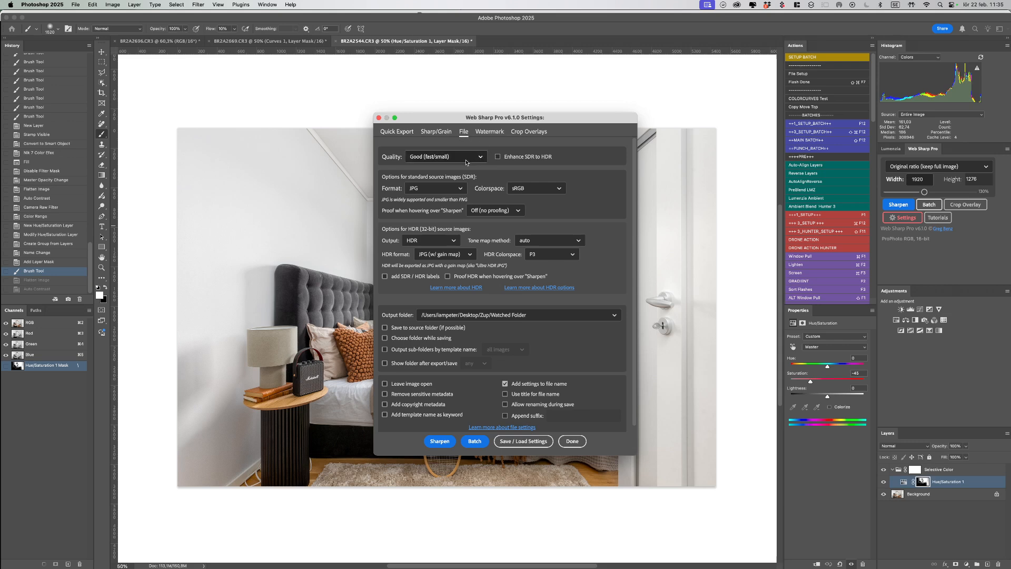
Step: Review Web Sharp Pro's Quick Export settings, toggling Border on and back off
{"action": "left_click", "coordinate": [410, 134]}
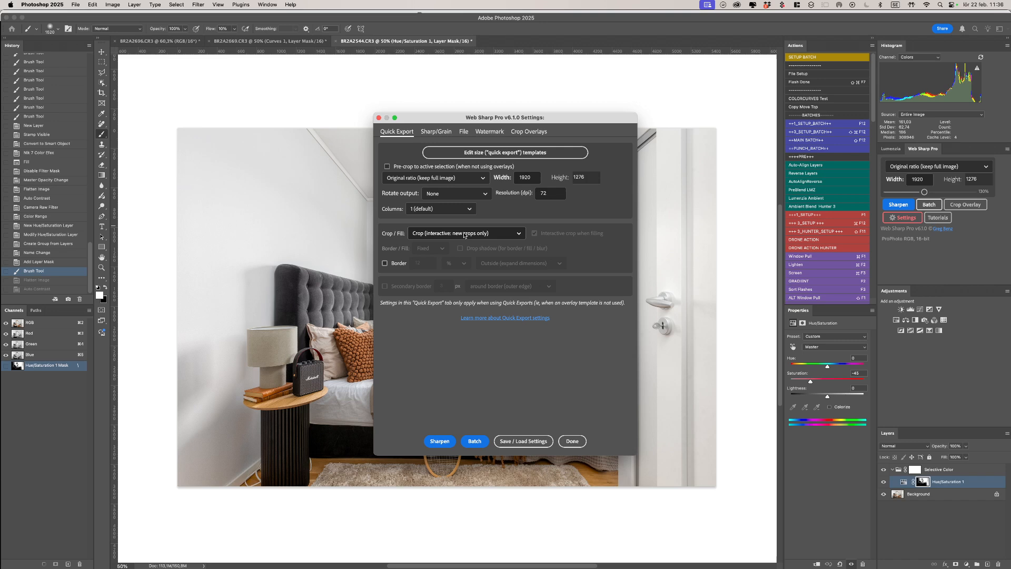
{"action": "left_click", "coordinate": [400, 264]}
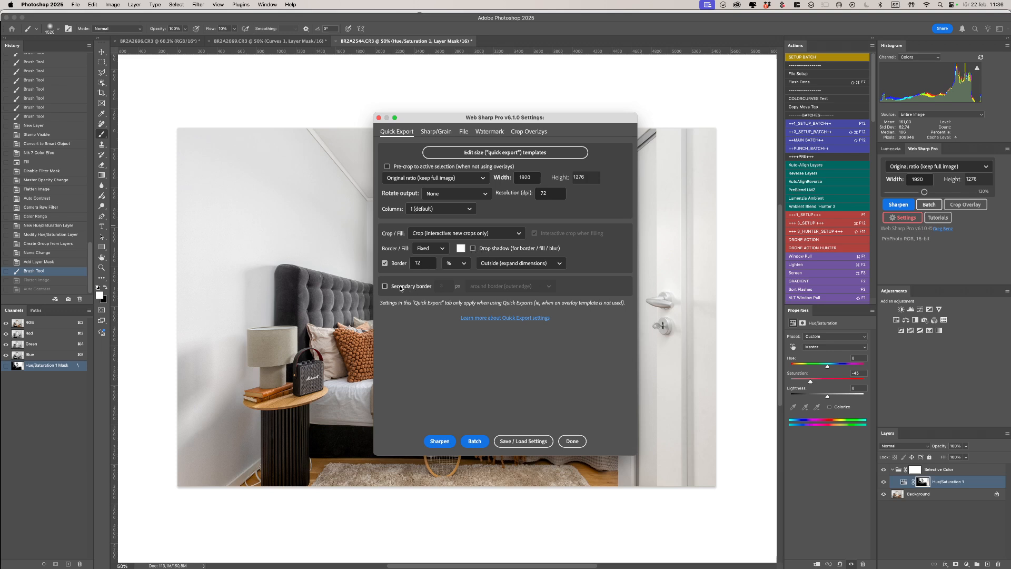
{"action": "left_click", "coordinate": [385, 264]}
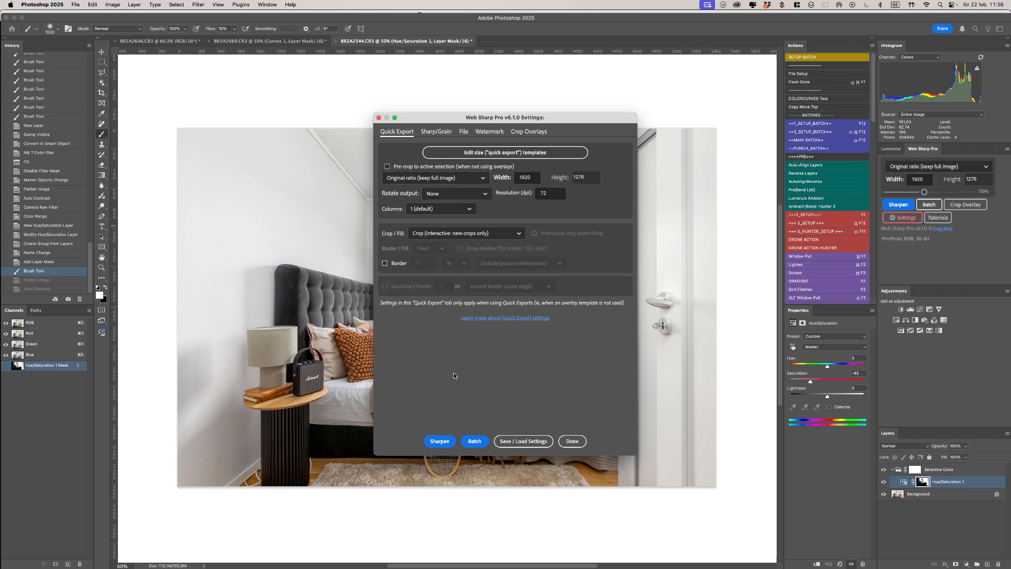
Step: Run Sharpen in Web Sharp Pro Settings to export the bedroom photo at 1920 × 1276
{"action": "left_click", "coordinate": [441, 442]}
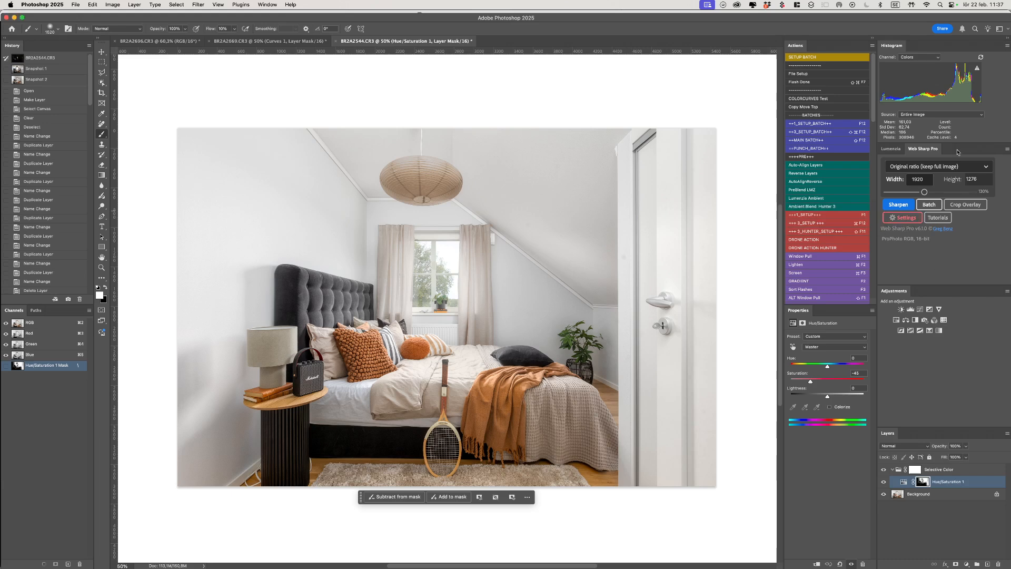
Step: Launch Finder and browse iCloud Drive's Lightroom folders in column view
{"action": "key", "text": "super+space"}
{"action": "type", "text": "finder"}
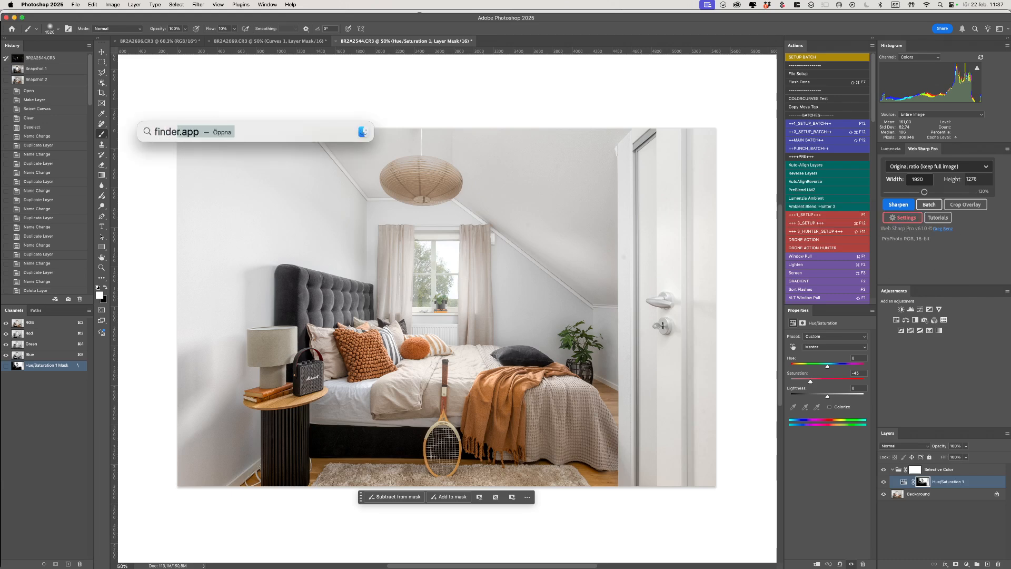
{"action": "key", "text": "Return"}
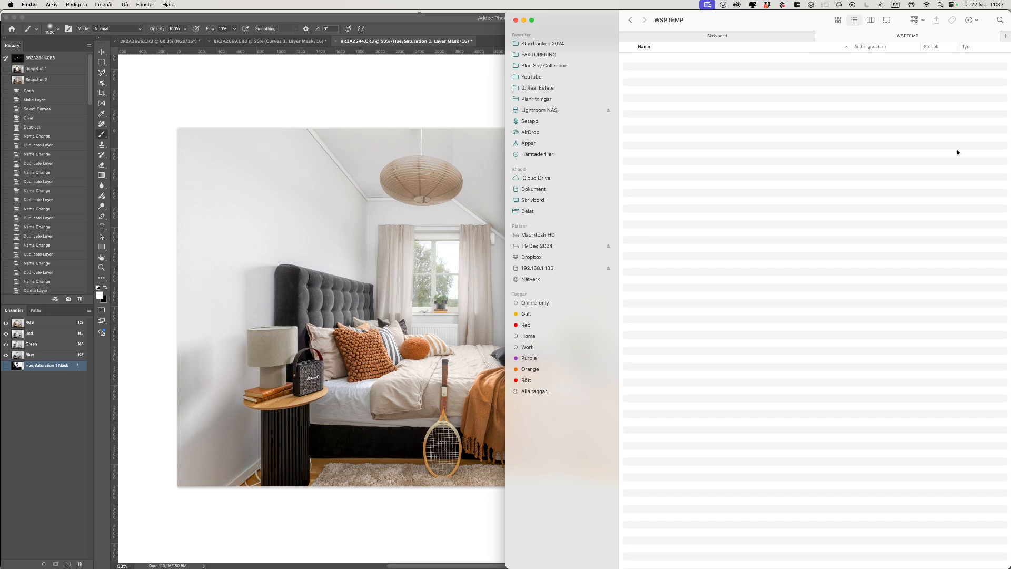
{"action": "left_click", "coordinate": [544, 179]}
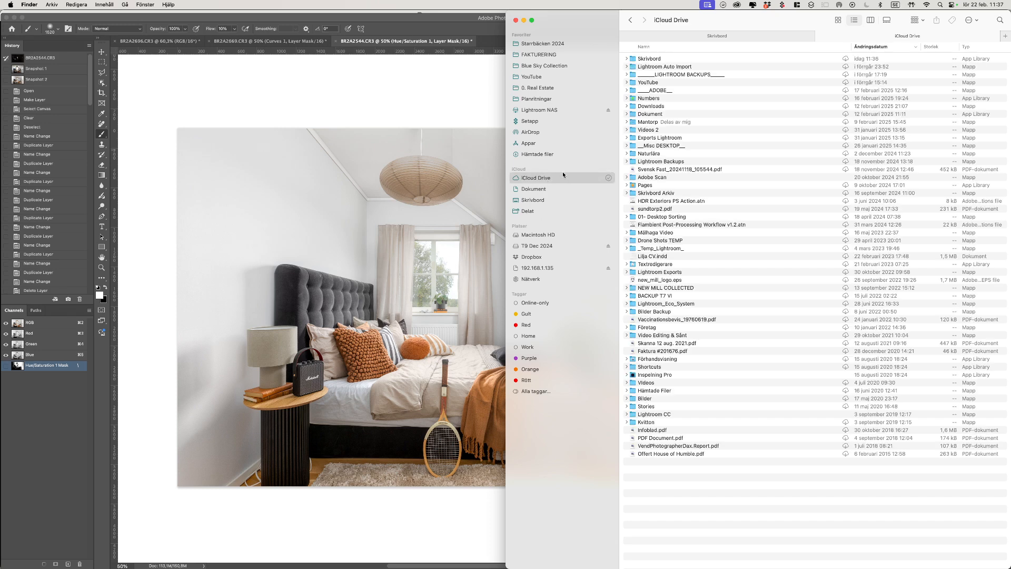
{"action": "key", "text": "super+3"}
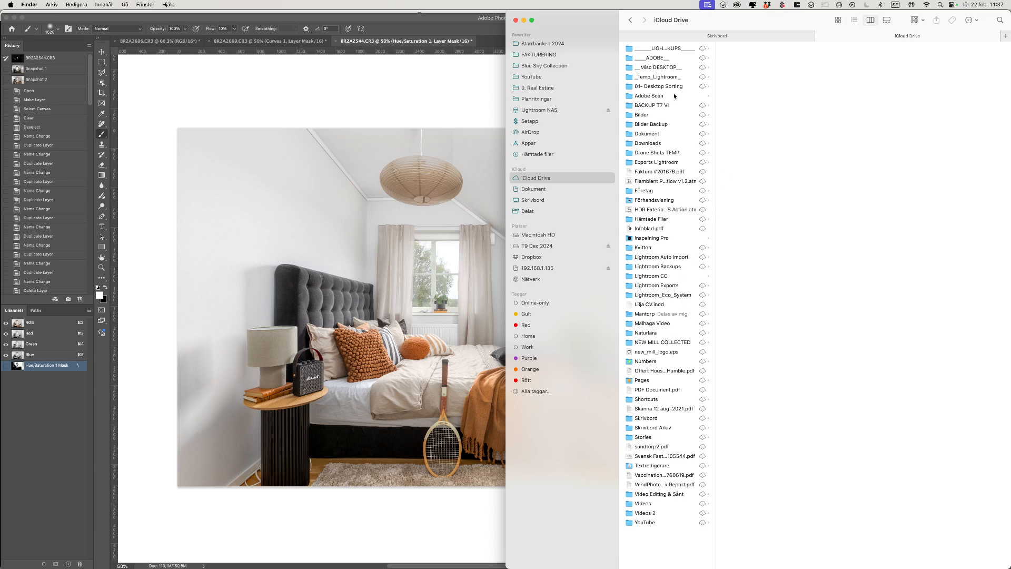
{"action": "left_click", "coordinate": [666, 162]}
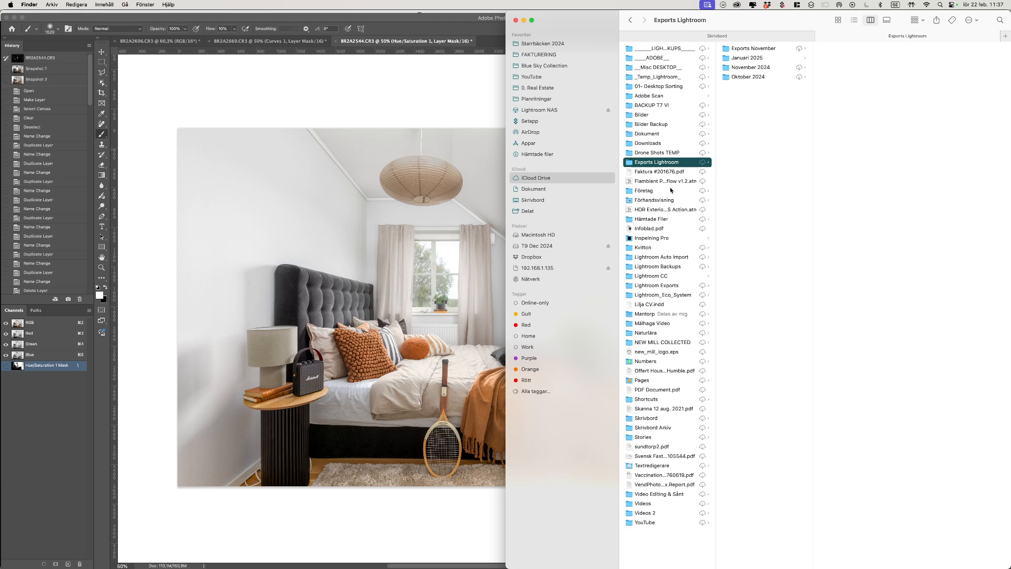
{"action": "left_click", "coordinate": [670, 50]}
{"action": "left_click", "coordinate": [667, 77]}
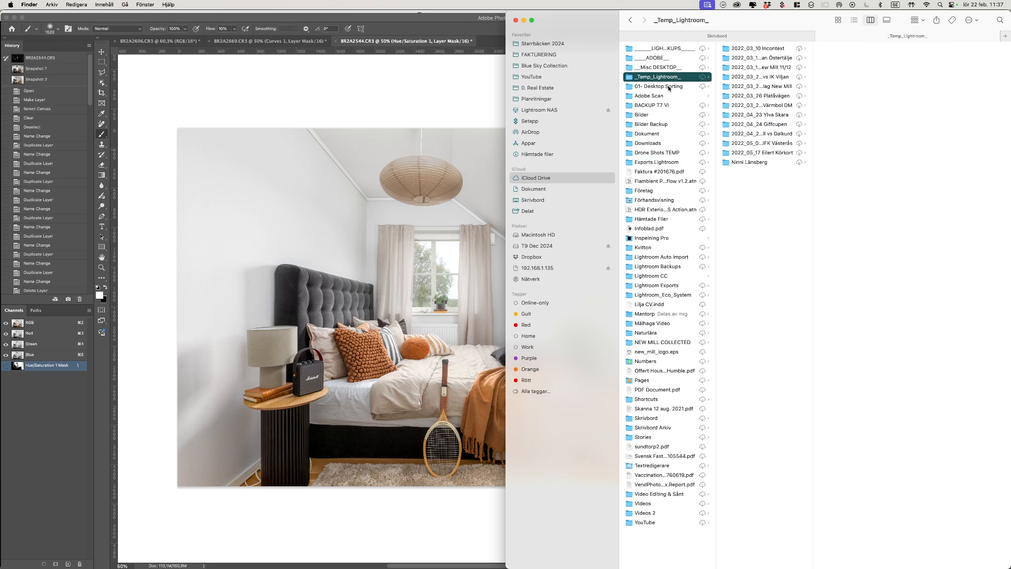
{"action": "left_click", "coordinate": [669, 87]}
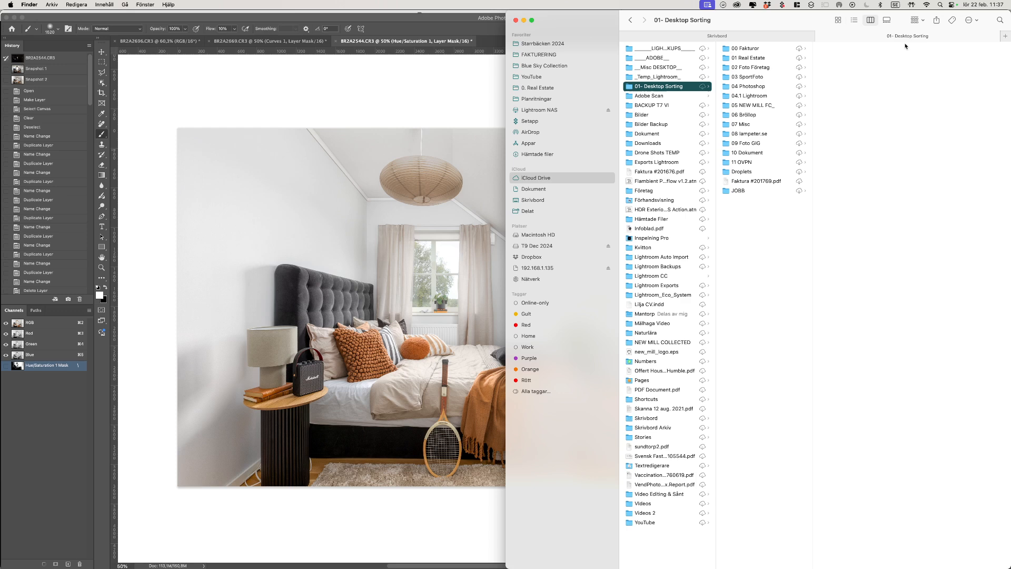
Step: Search Finder for 'watched' and open the Watched Folder
{"action": "key", "text": "super+f"}
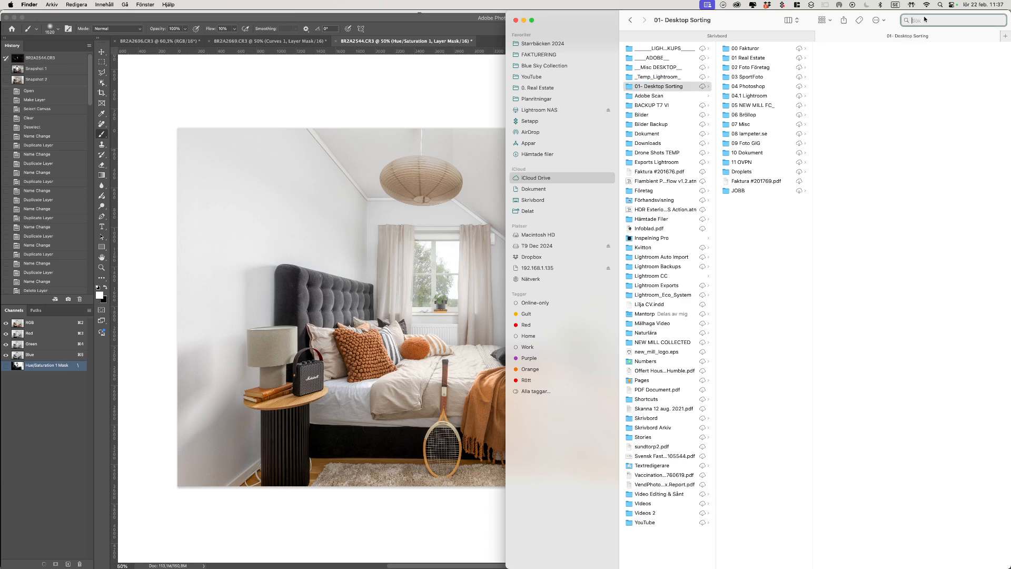
{"action": "type", "text": "watrche"}
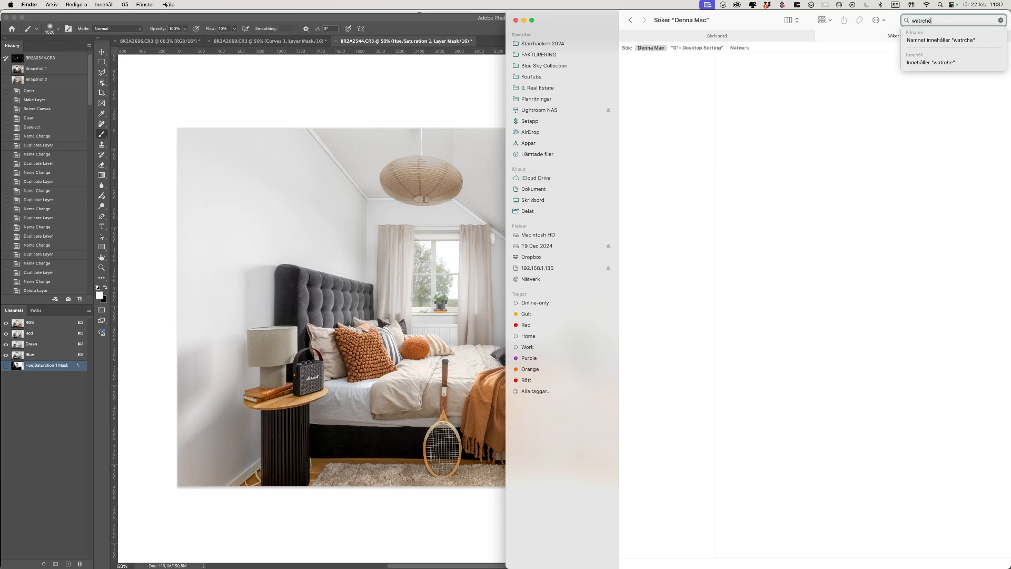
{"action": "key", "text": "BackSpace"}
{"action": "type", "text": "cge"}
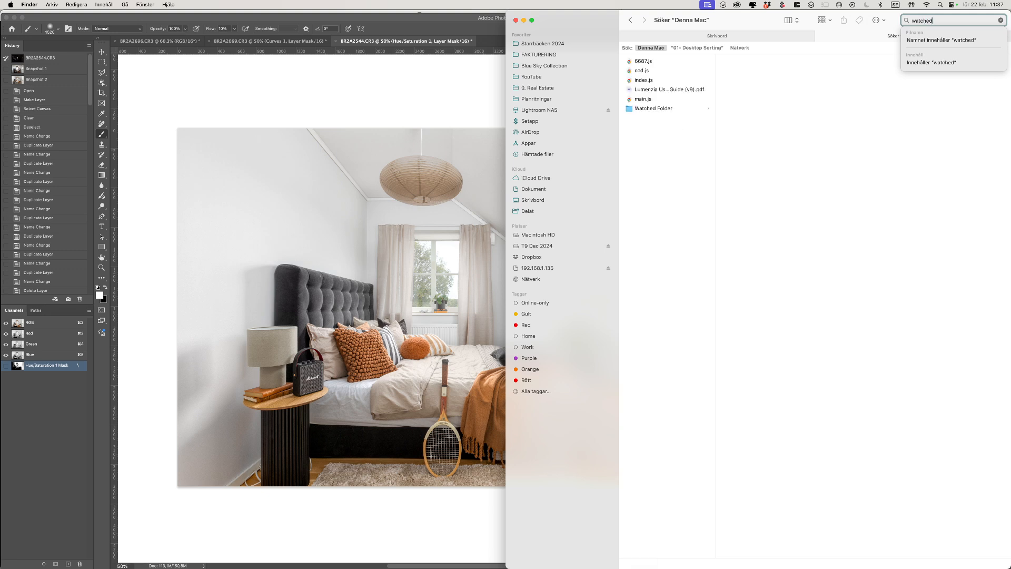
{"action": "left_click", "coordinate": [667, 109]}
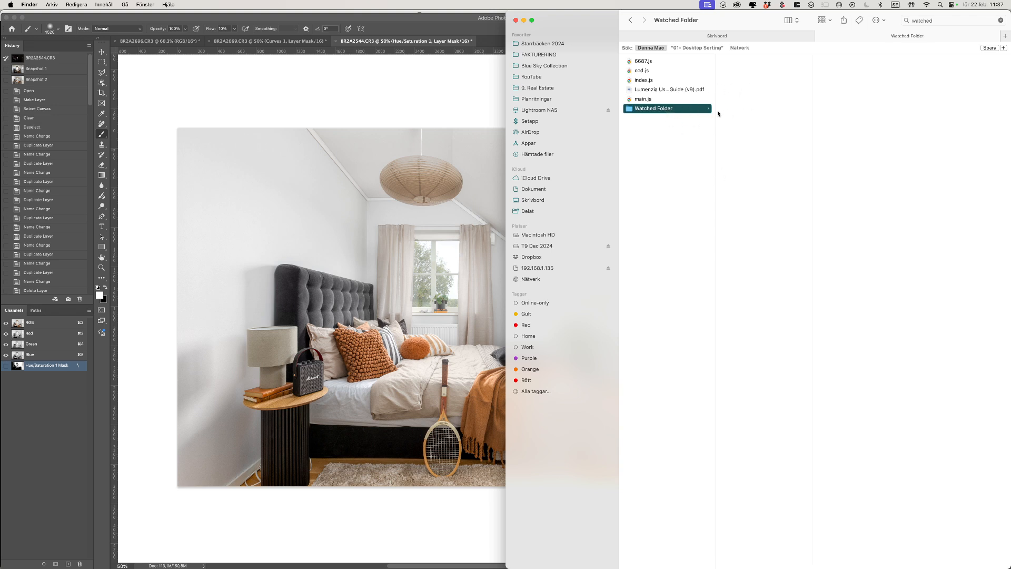
Step: Open Desktop > Youtube Sync > Syncs in Finder and show it as a list
{"action": "key", "text": "shift+super+d"}
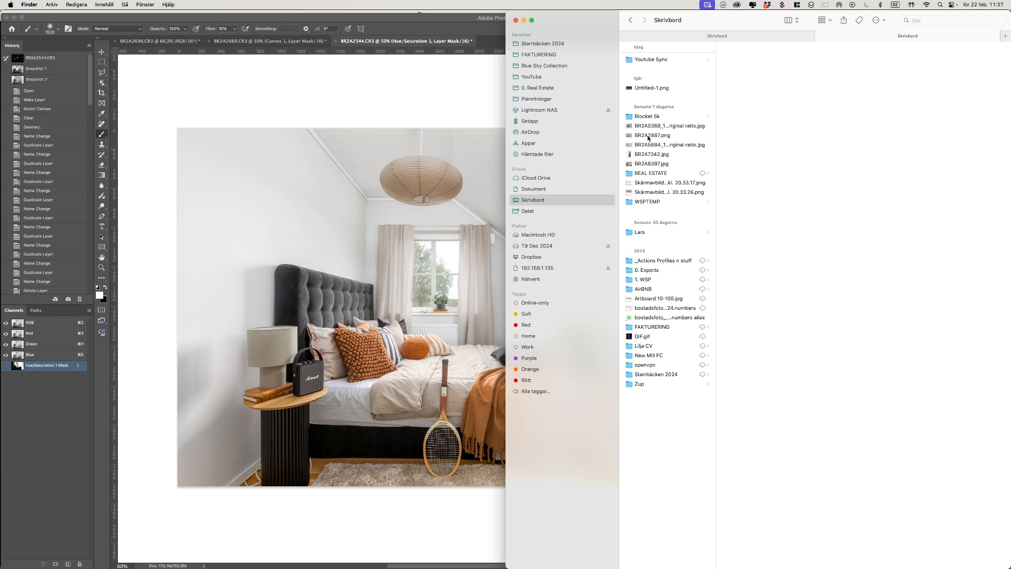
{"action": "left_click", "coordinate": [684, 62]}
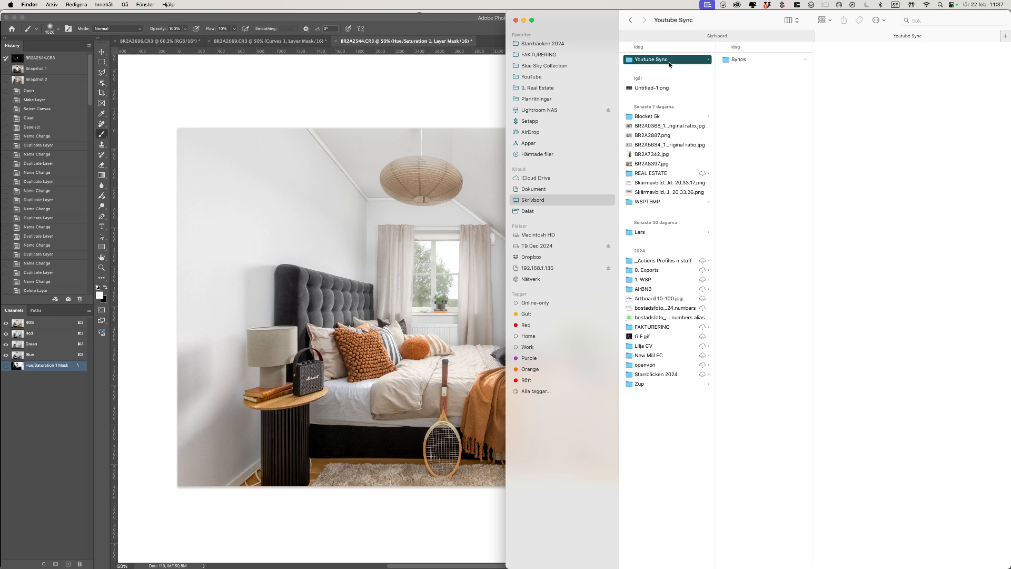
{"action": "left_click", "coordinate": [740, 61]}
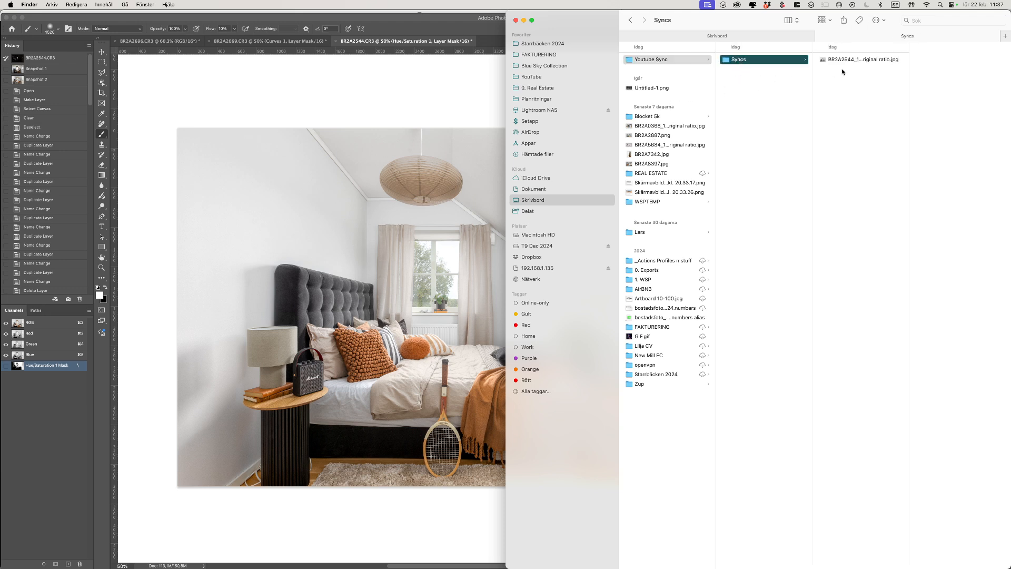
{"action": "key", "text": "super+2"}
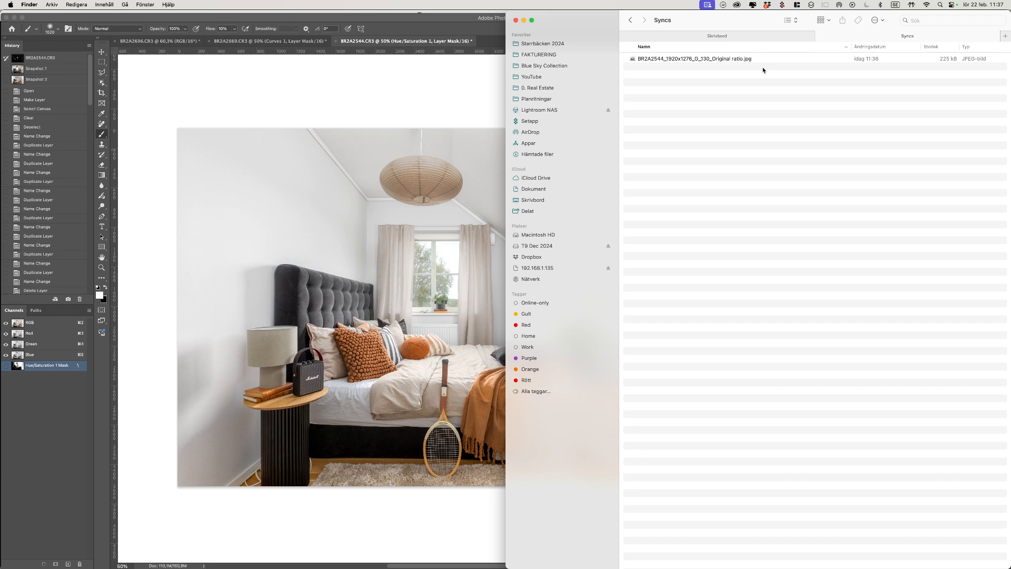
Step: Quick Look BR2A2544_1920x1276_G_130_Original ratio.jpg to confirm it, then return to Lightroom Classic
{"action": "left_click", "coordinate": [697, 59]}
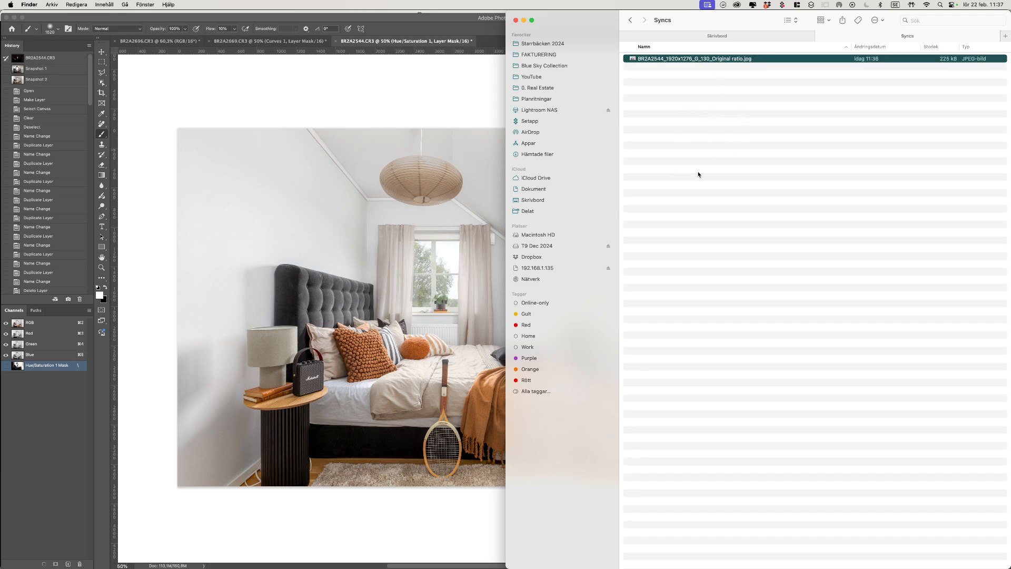
{"action": "key", "text": "space"}
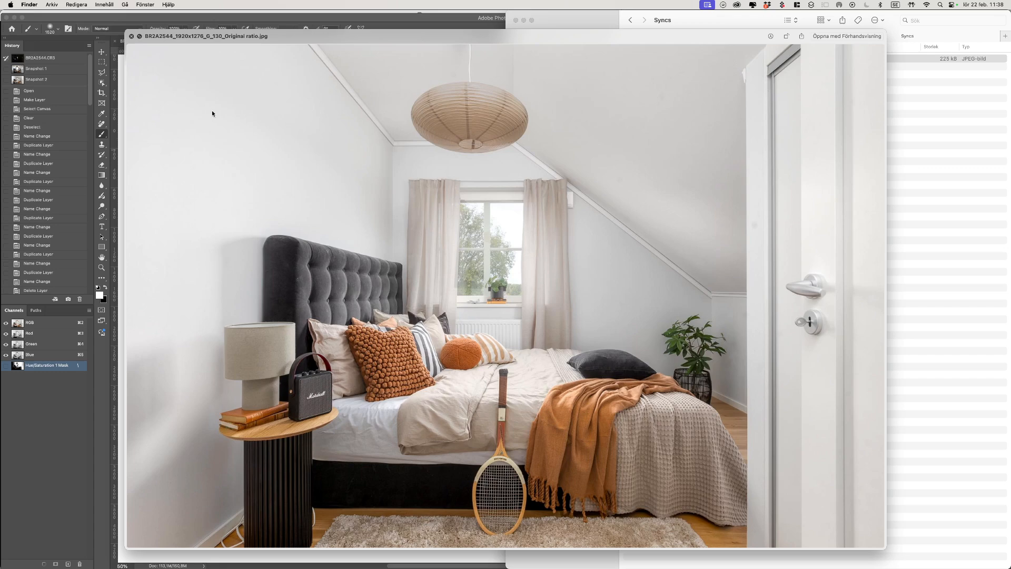
{"action": "left_click_drag", "start_coordinate": [130, 39], "coordinate": [132, 41]}
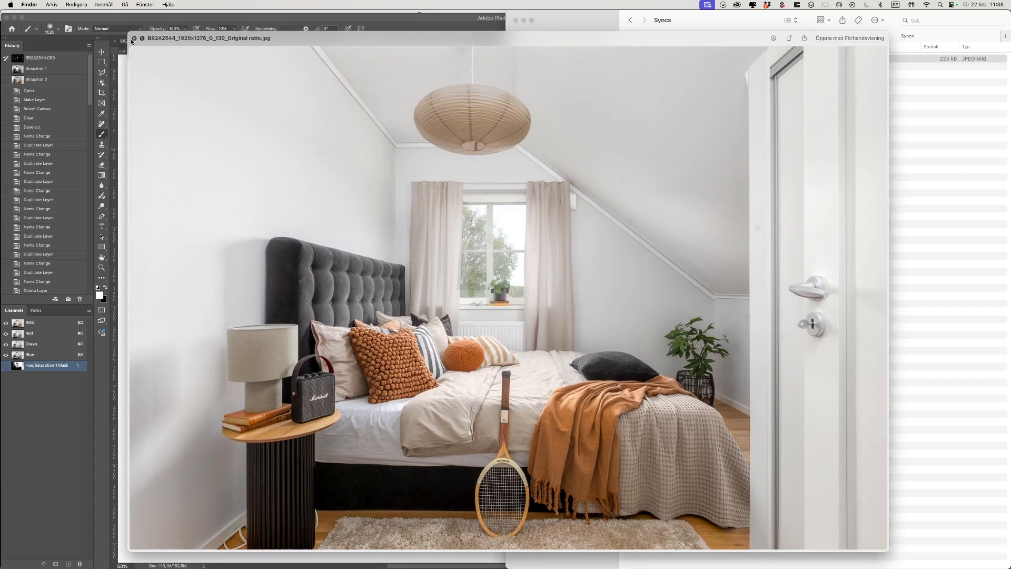
{"action": "left_click", "coordinate": [134, 39]}
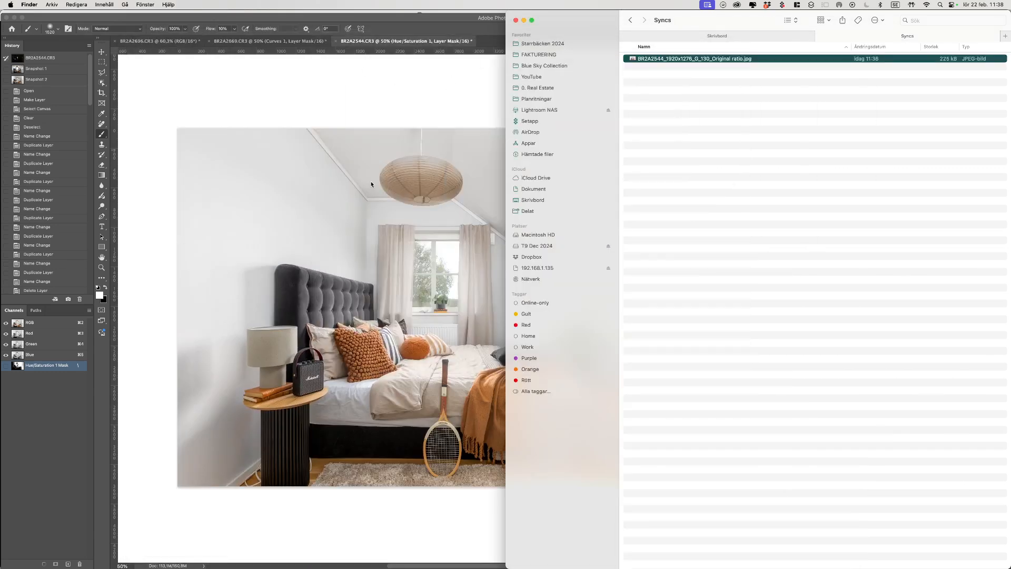
{"action": "key", "text": "super+Tab"}
{"action": "key", "text": "super+Tab"}
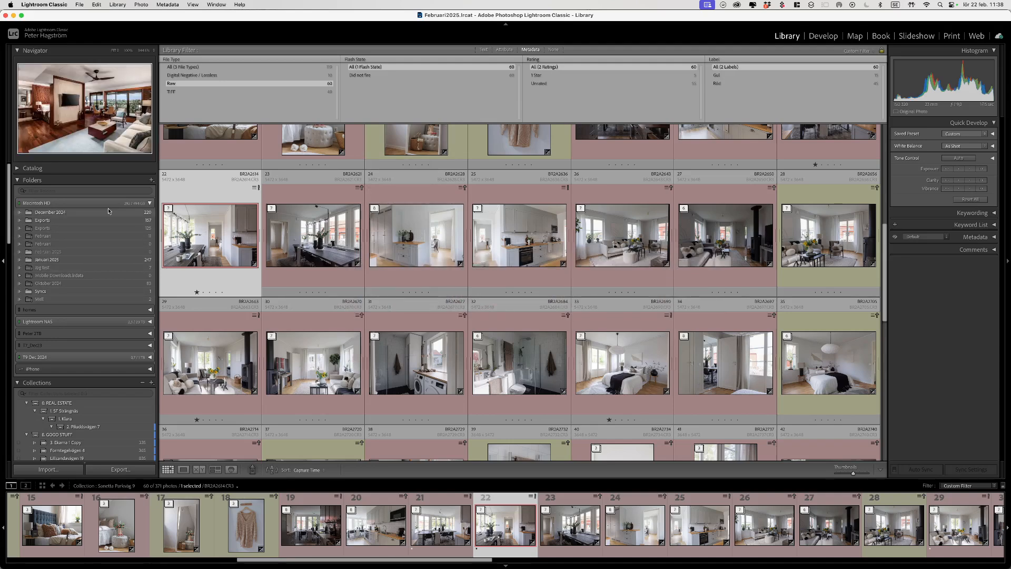
Step: Collapse the Macintosh HD folder tree and filter collections to Blå, then to no colour label
{"action": "left_click", "coordinate": [151, 204]}
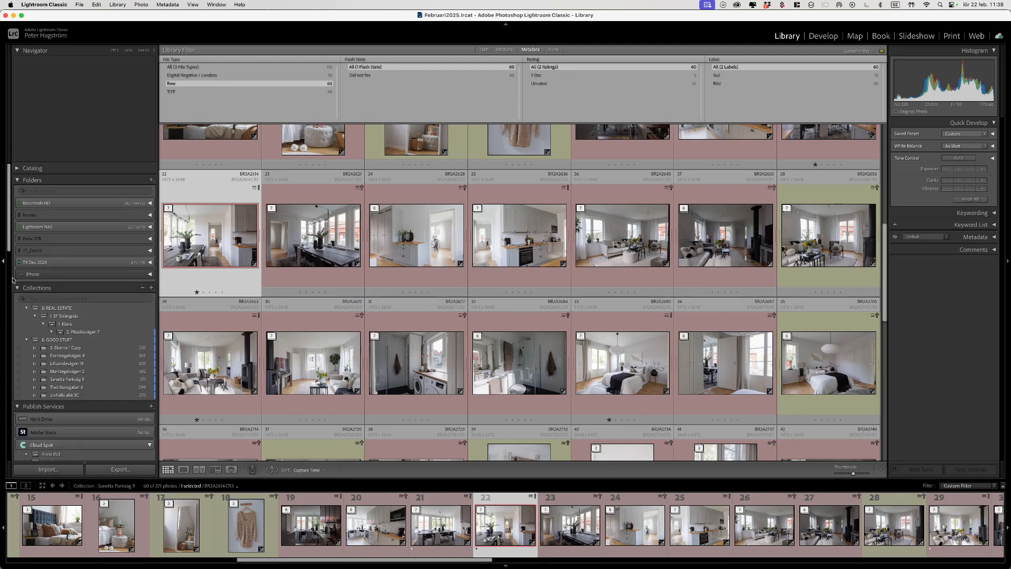
{"action": "left_click", "coordinate": [23, 299]}
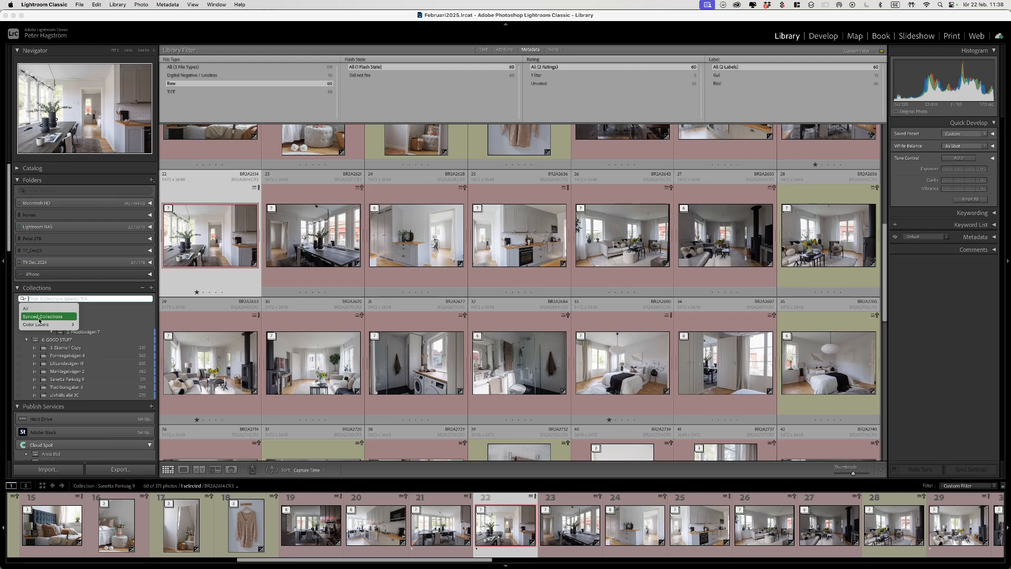
{"action": "mouse_move", "coordinate": [55, 325]}
{"action": "left_click", "coordinate": [88, 348]}
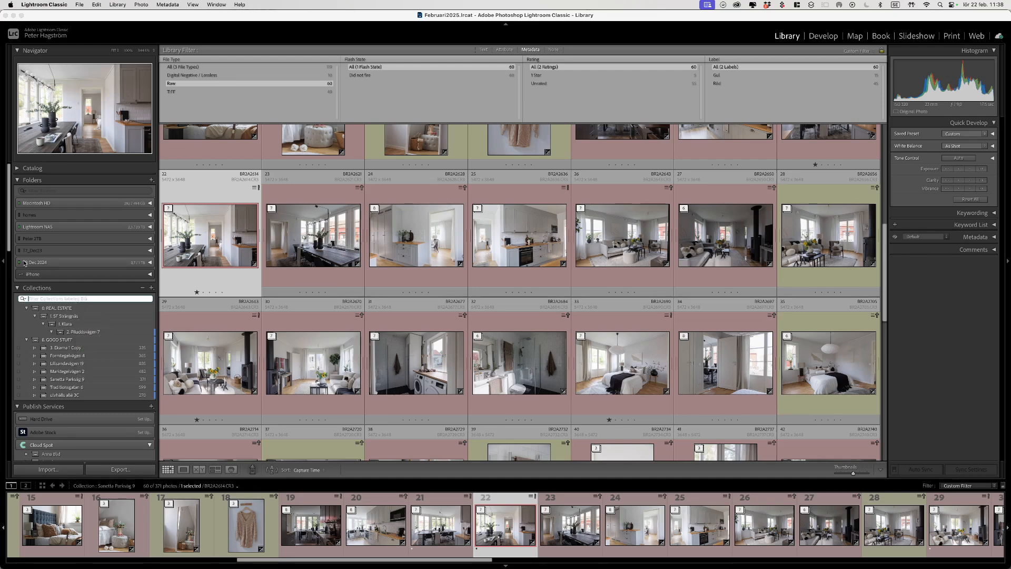
{"action": "scroll", "coordinate": [30, 251], "scroll_direction": "down", "scroll_amount": 5}
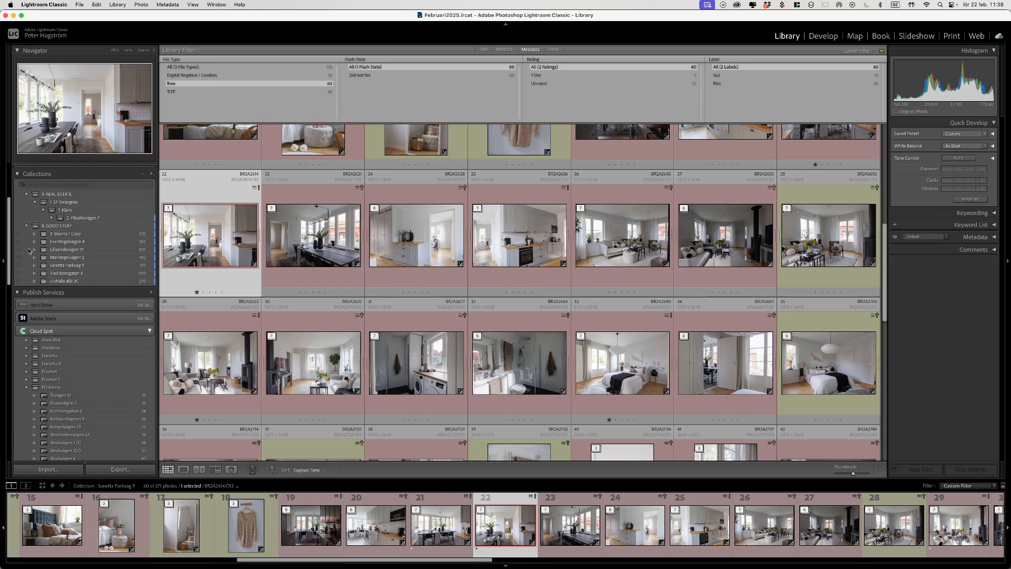
{"action": "left_click", "coordinate": [23, 185]}
{"action": "mouse_move", "coordinate": [45, 210]}
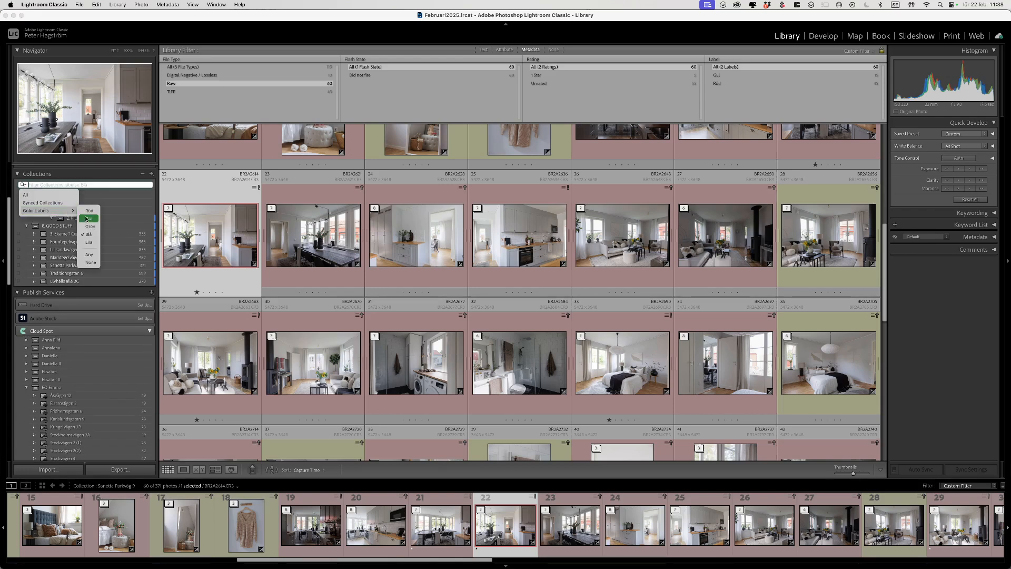
{"action": "left_click", "coordinate": [88, 262]}
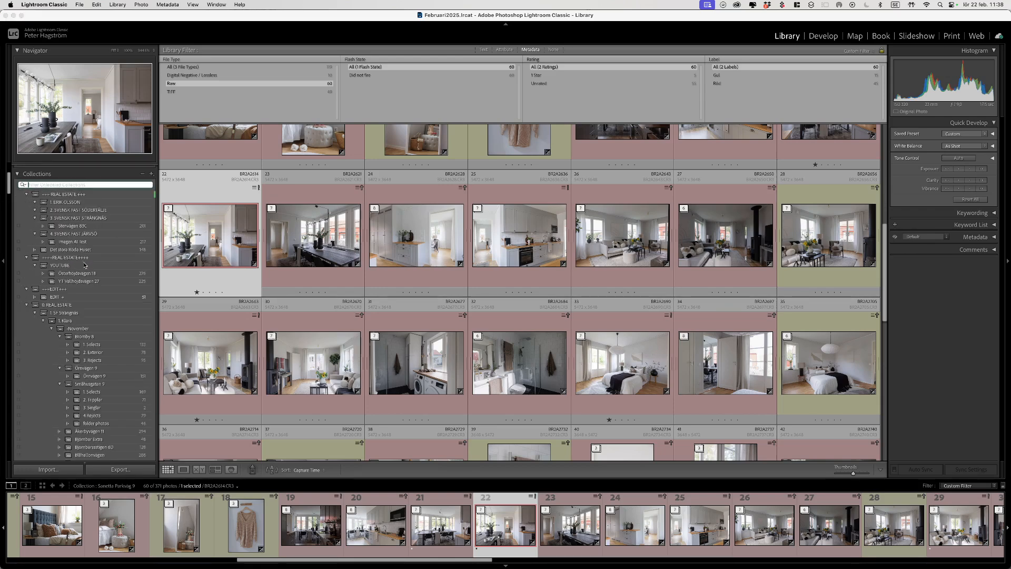
Step: Collapse the REAL ESTATE, EDIT and 1. PEOPLE collection sets
{"action": "left_click", "coordinate": [27, 195]}
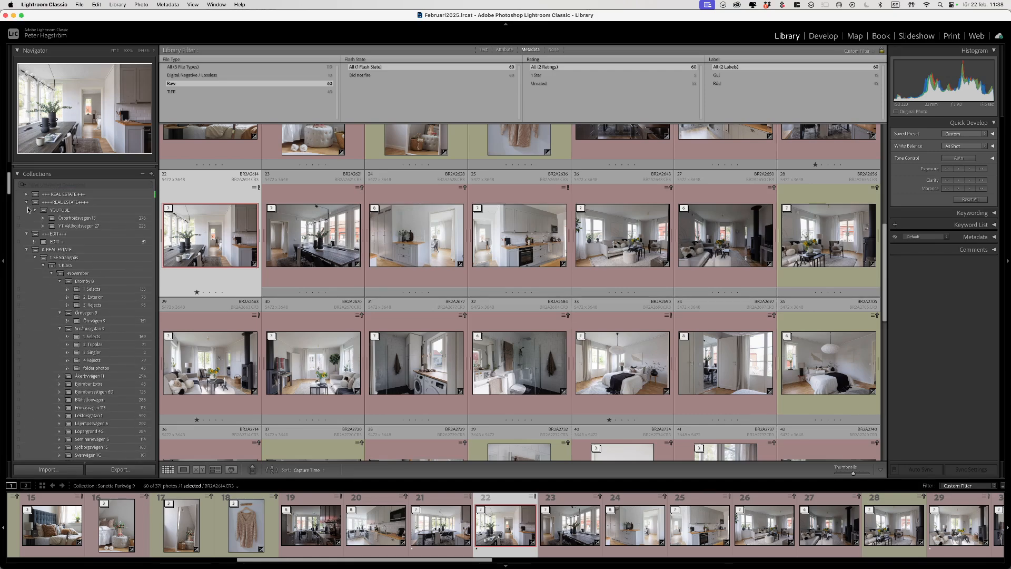
{"action": "left_click", "coordinate": [27, 203]}
{"action": "left_click", "coordinate": [26, 211]}
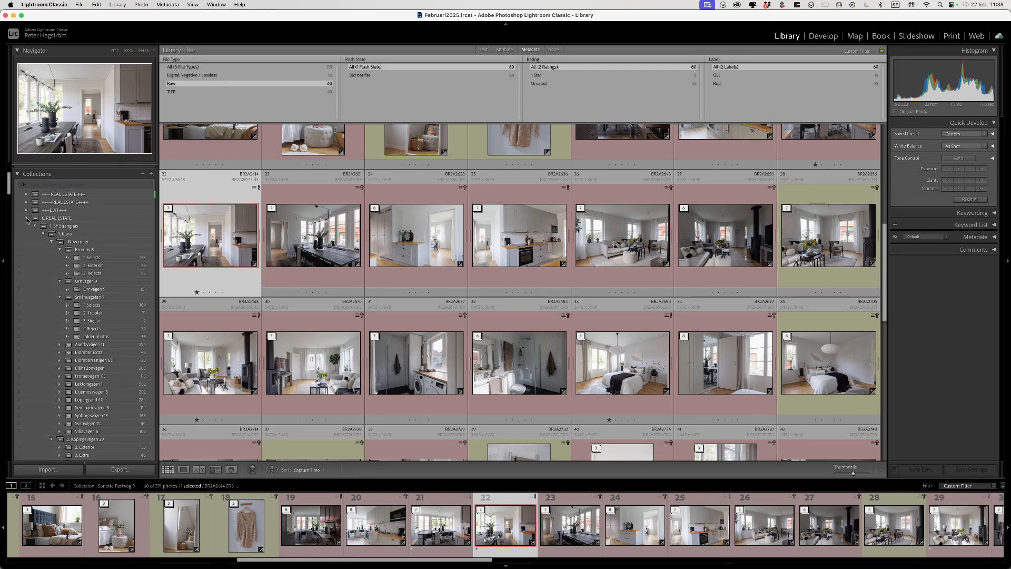
{"action": "left_click", "coordinate": [27, 219], "text": "alt"}
{"action": "left_click", "coordinate": [27, 219], "text": "alt"}
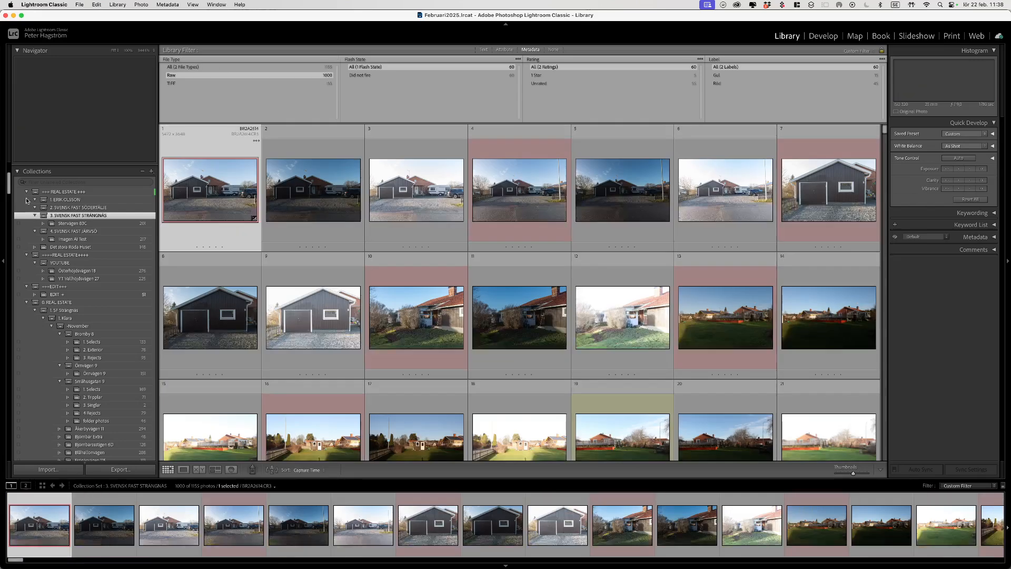
{"action": "left_click", "coordinate": [27, 193], "text": "alt"}
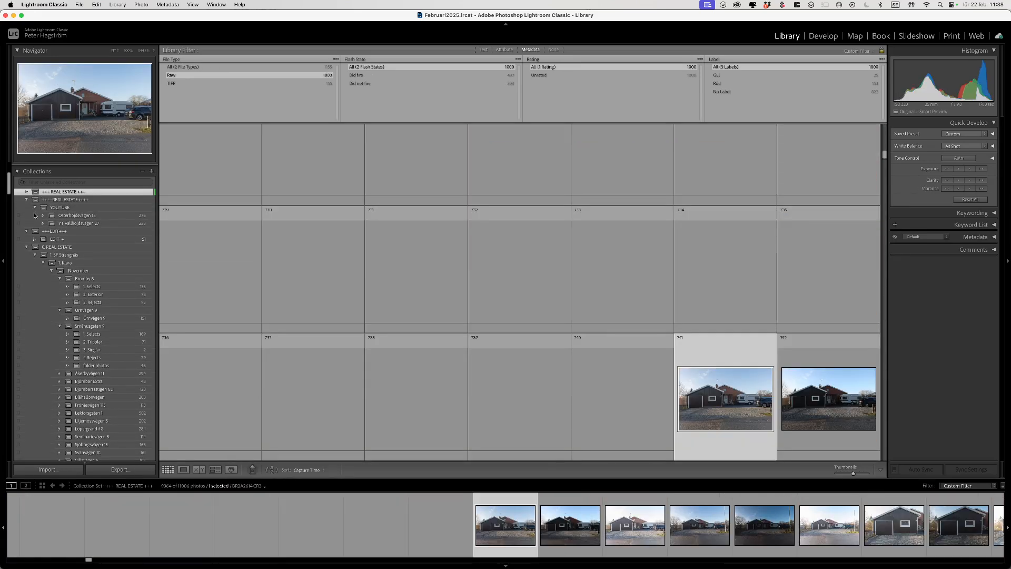
{"action": "left_click", "coordinate": [27, 203], "text": "alt"}
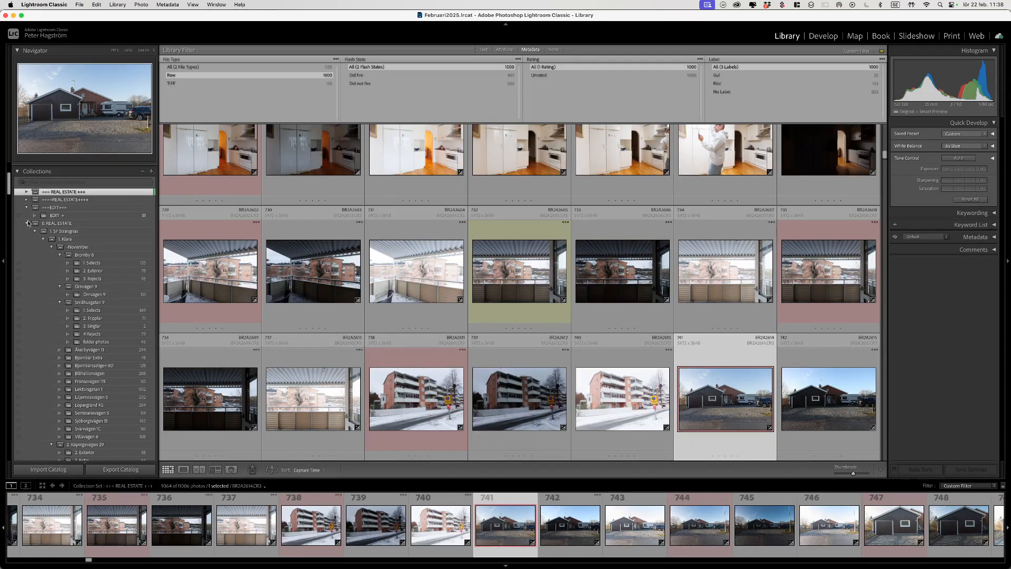
{"action": "left_click", "coordinate": [28, 223], "text": "alt"}
{"action": "left_click", "coordinate": [27, 231], "text": "alt"}
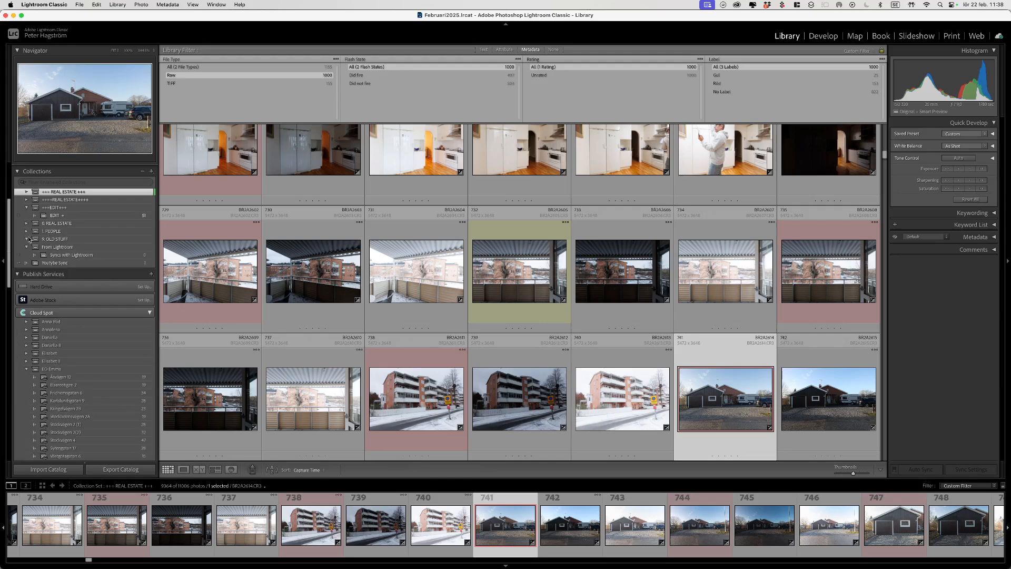
Step: Open the Youtybe Sync collection with Library Filter set to None so the synced photo shows
{"action": "left_click", "coordinate": [61, 263]}
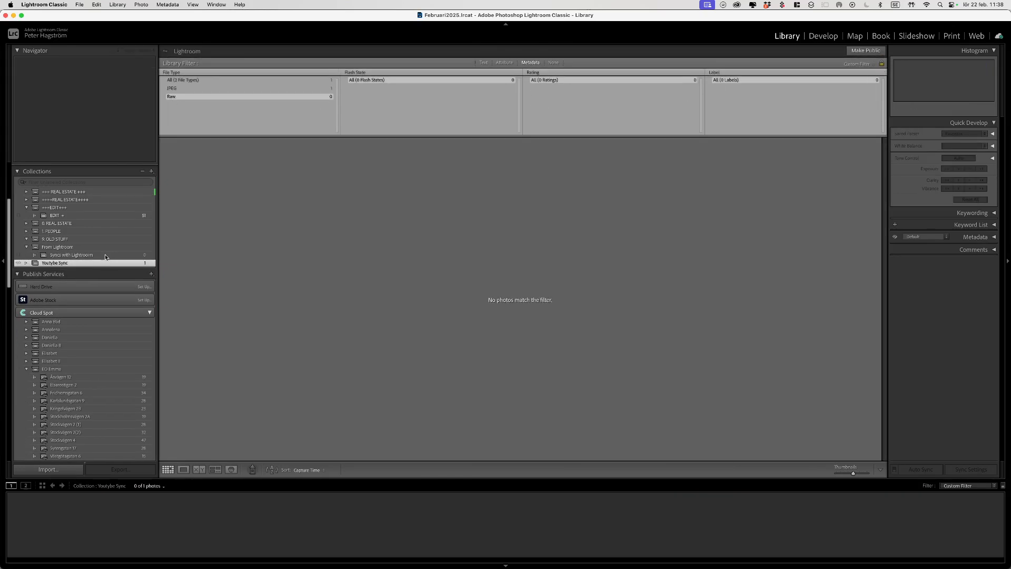
{"action": "left_click", "coordinate": [228, 79]}
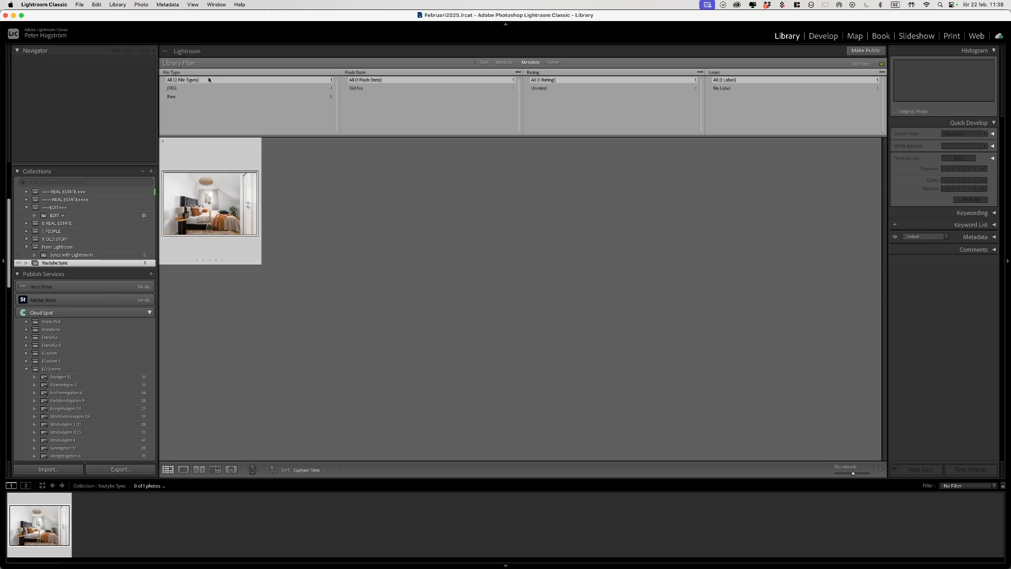
{"action": "left_click_drag", "start_coordinate": [205, 210], "coordinate": [235, 232]}
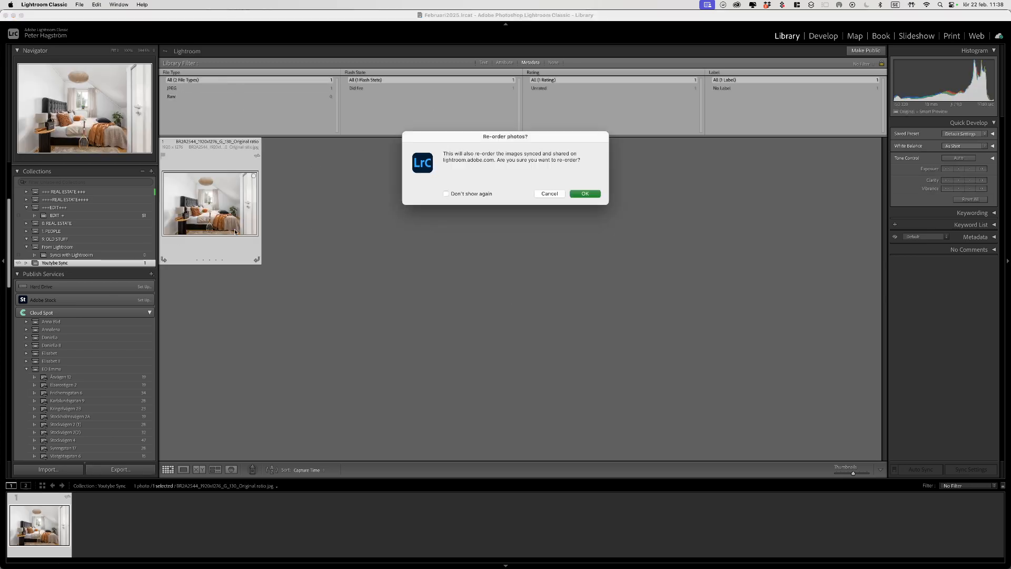
{"action": "key", "text": "Escape"}
Step: Inspect the bedroom photo in Loupe, return to Grid, then switch to Lightroom
{"action": "double_click", "coordinate": [236, 207]}
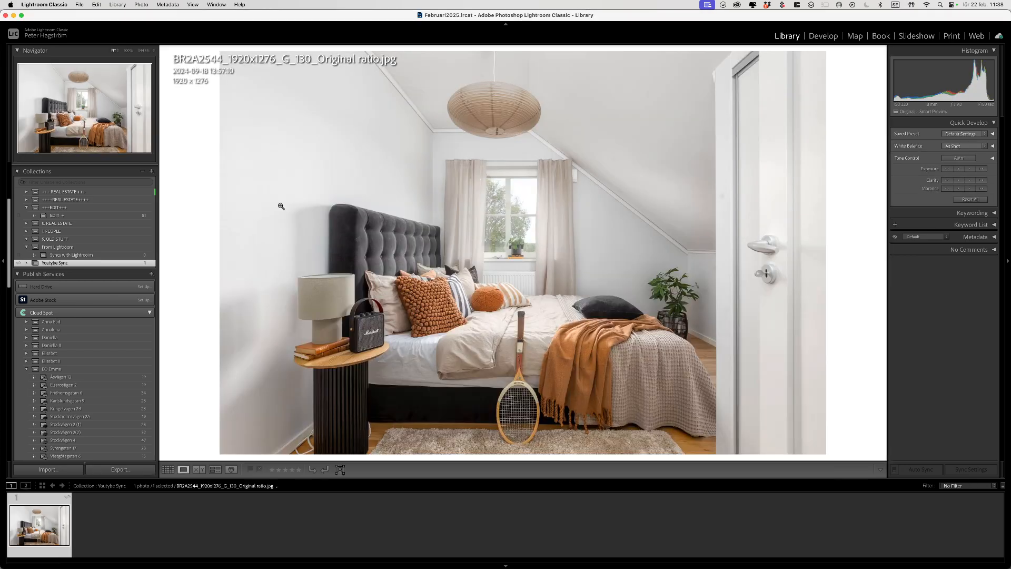
{"action": "left_click", "coordinate": [297, 200]}
{"action": "left_click", "coordinate": [299, 200]}
{"action": "key", "text": "g"}
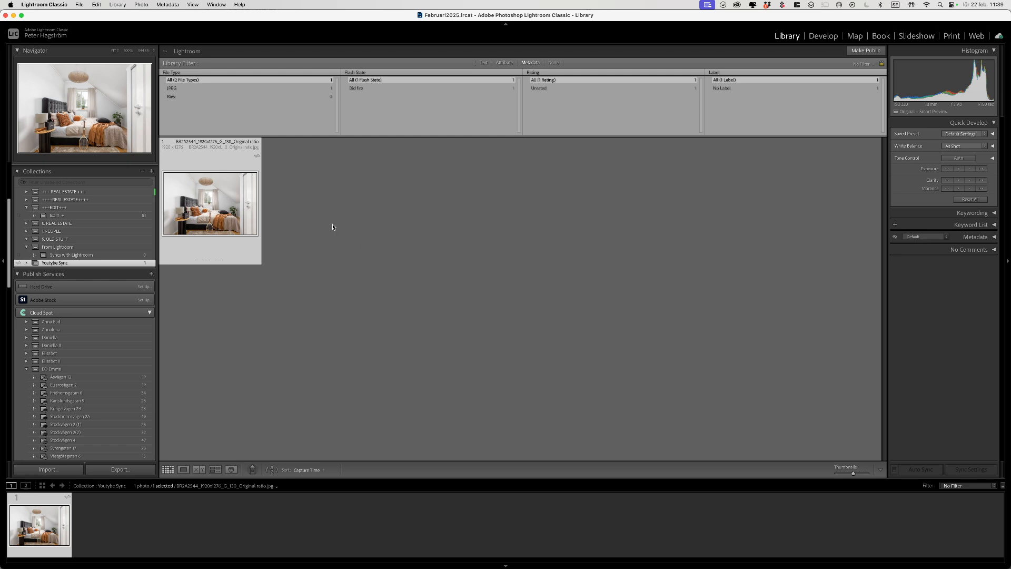
{"action": "key", "text": "super+Tab"}
{"action": "key", "text": "super+Tab"}
{"action": "key", "text": "super+Tab"}
{"action": "key", "text": "super+Tab"}
{"action": "key", "text": "super+Tab"}
{"action": "key", "text": "super+Tab"}
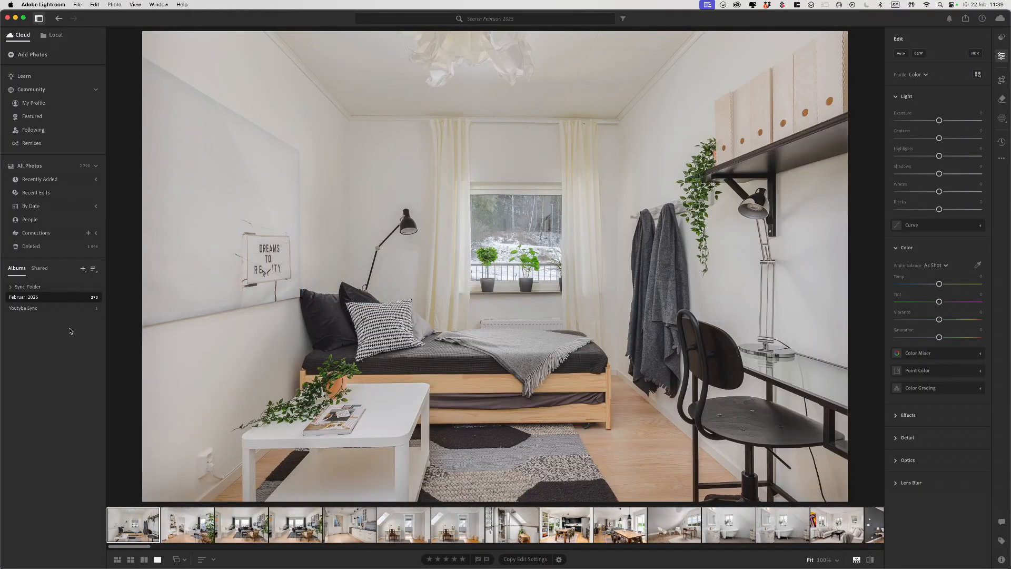
Step: Check the bedroom photo in Lightroom's Youtybe Sync album, then switch to Photoshop
{"action": "left_click", "coordinate": [28, 309]}
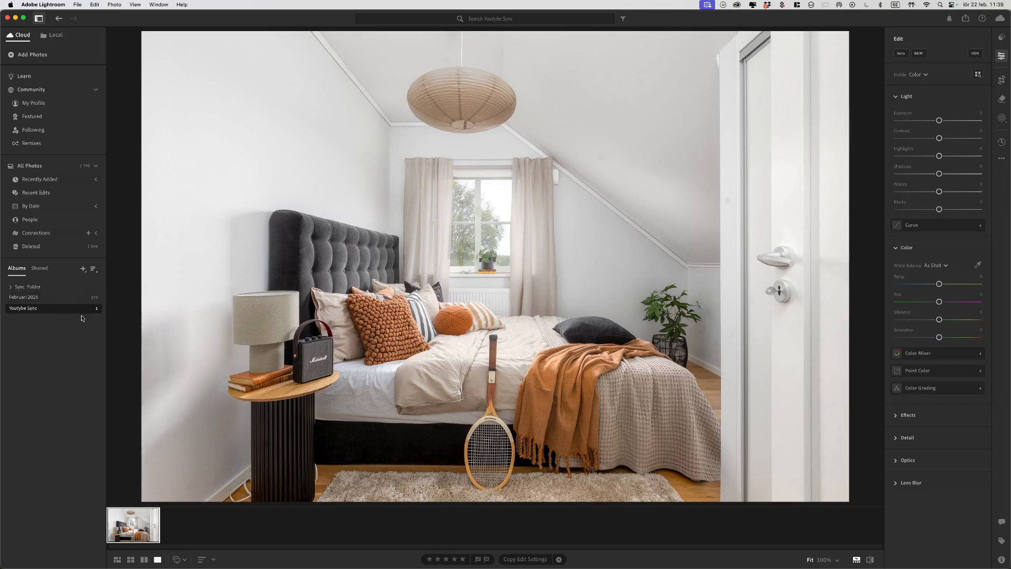
{"action": "key", "text": "super+Tab"}
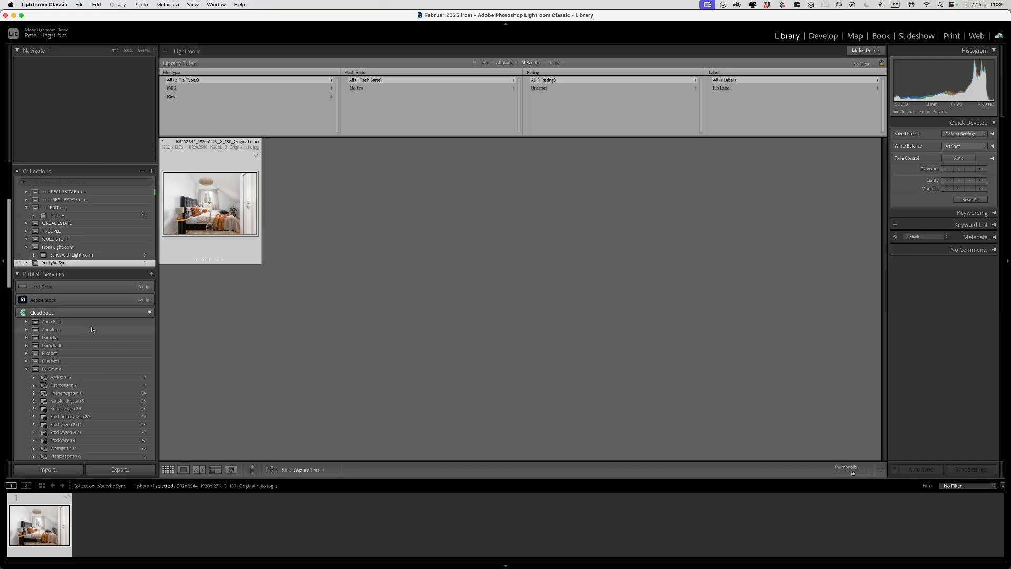
{"action": "key", "text": "super+Tab"}
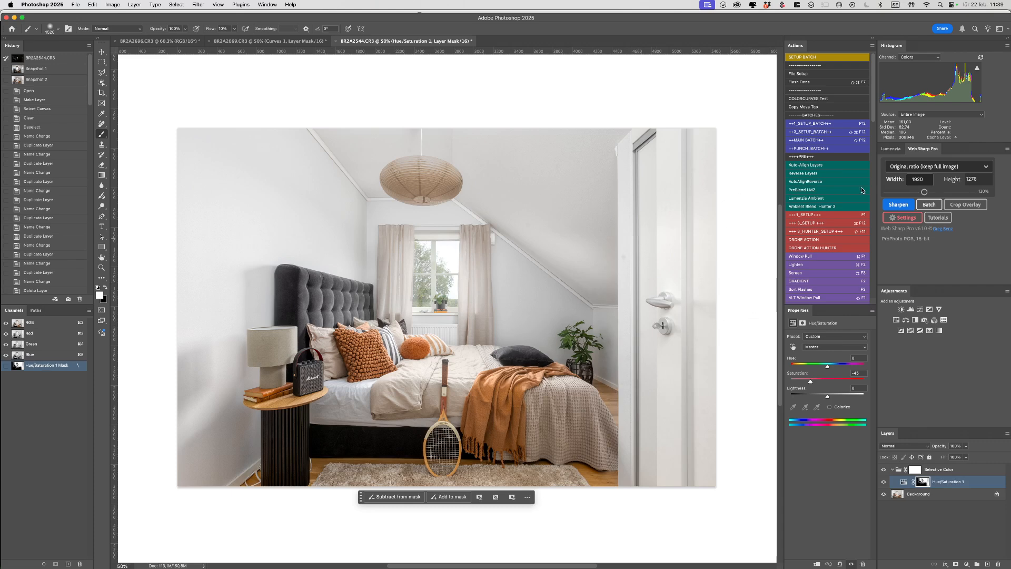
Step: Browse Web Sharp Pro's File, Watermark, Crop Overlays and Sharp/Grain settings, then list Quick Export sizes
{"action": "left_click", "coordinate": [912, 220]}
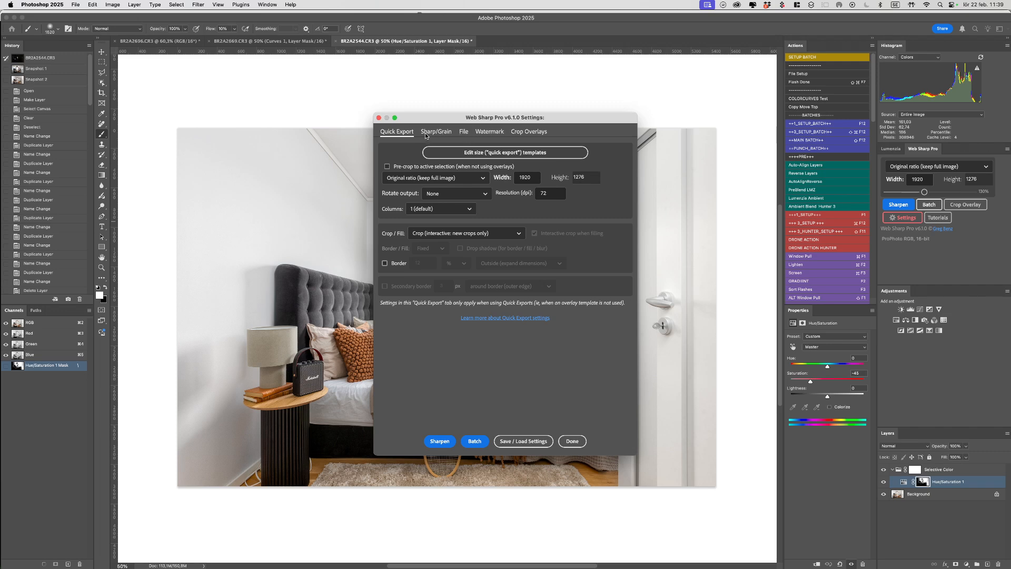
{"action": "left_click", "coordinate": [464, 132]}
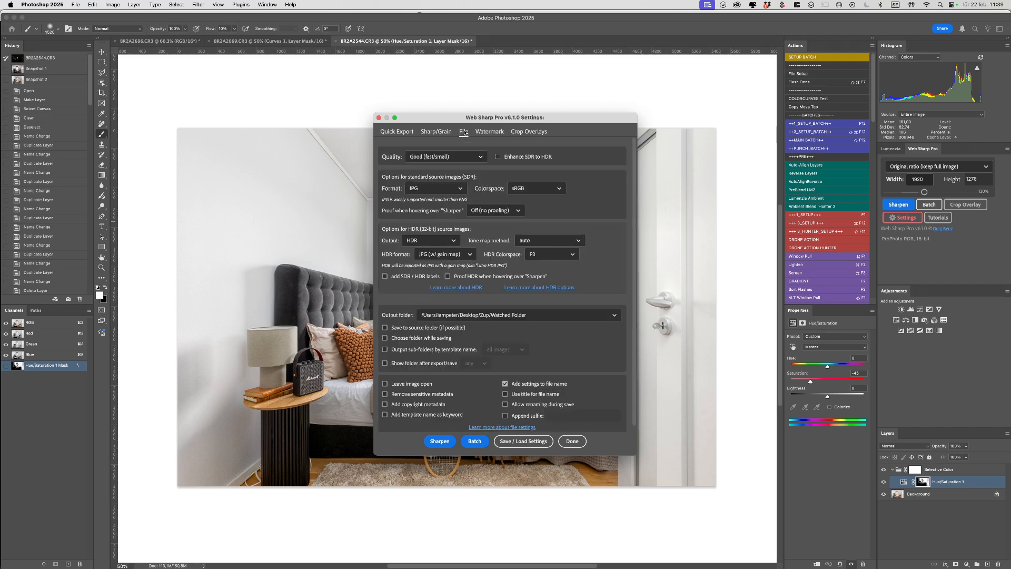
{"action": "left_click", "coordinate": [490, 134]}
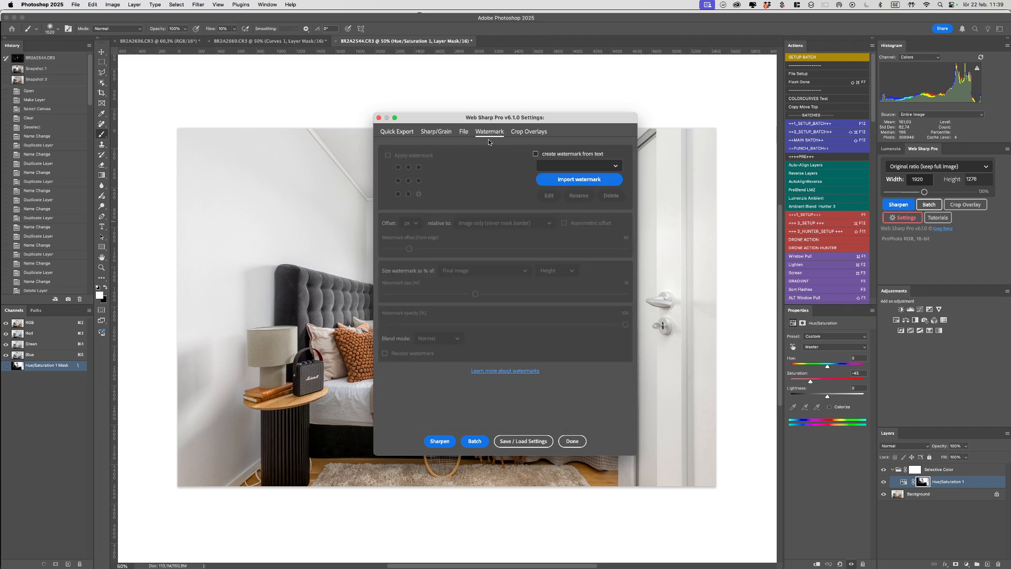
{"action": "left_click", "coordinate": [530, 135]}
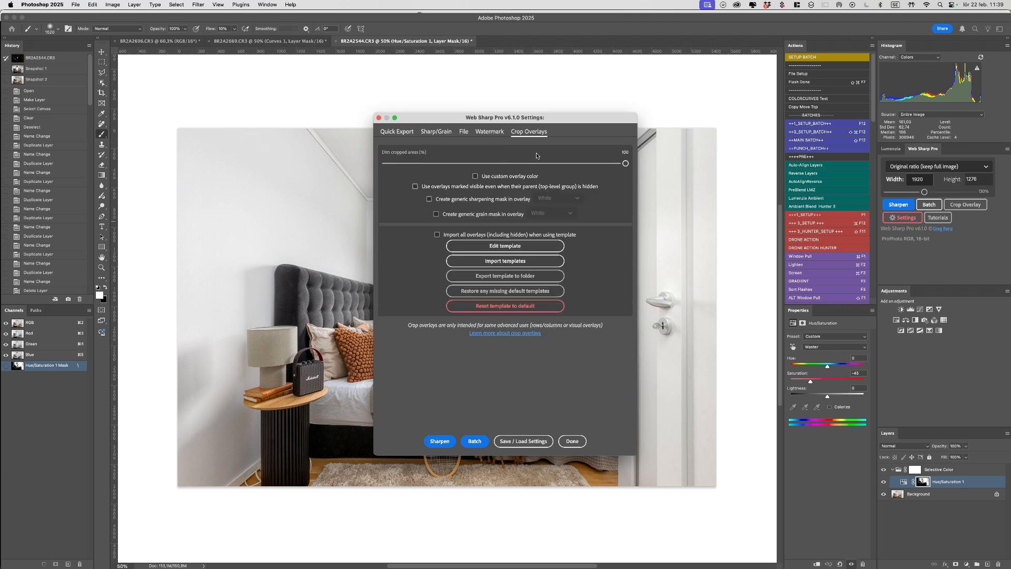
{"action": "left_click", "coordinate": [490, 133]}
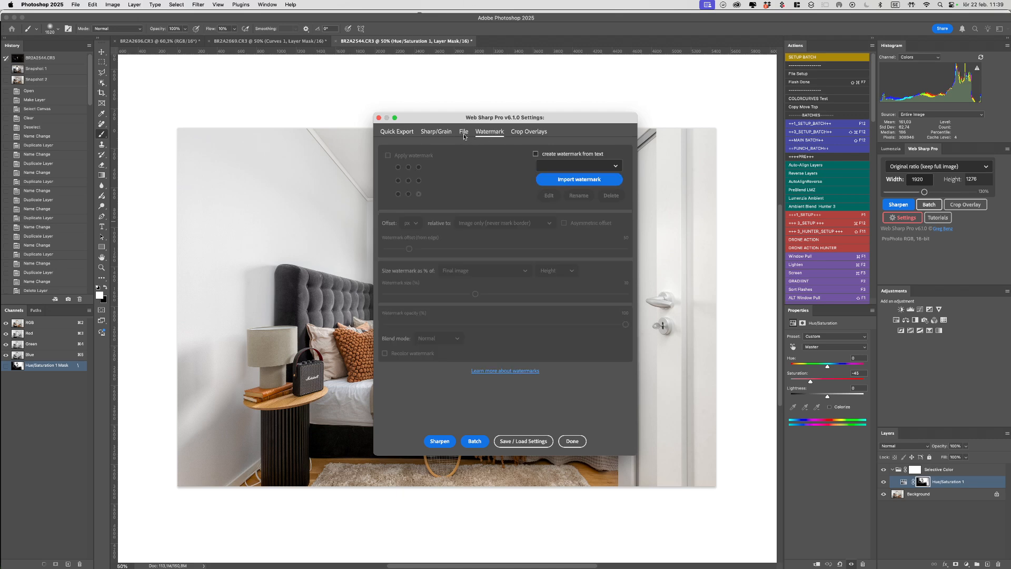
{"action": "left_click", "coordinate": [465, 133]}
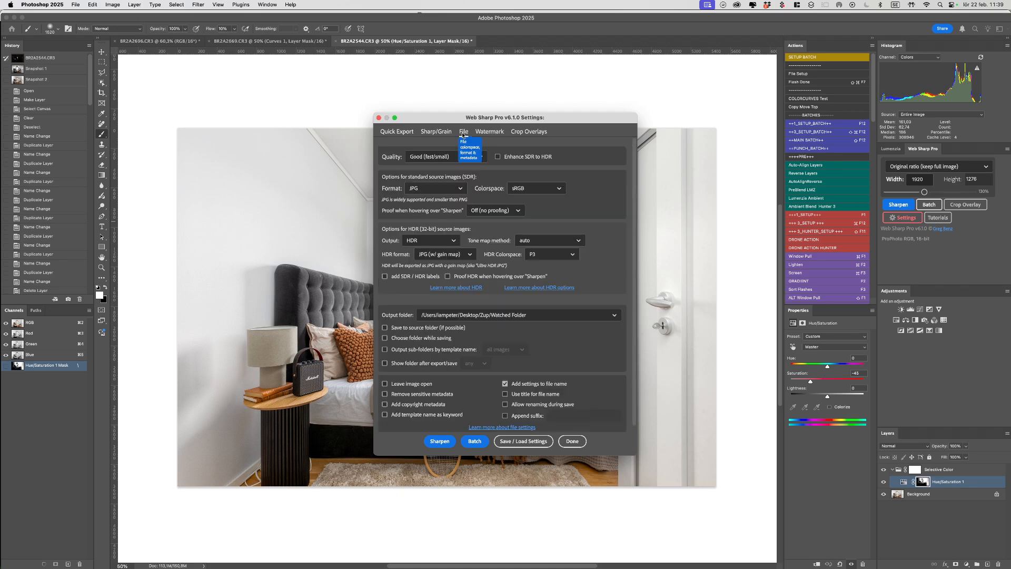
{"action": "left_click", "coordinate": [432, 136]}
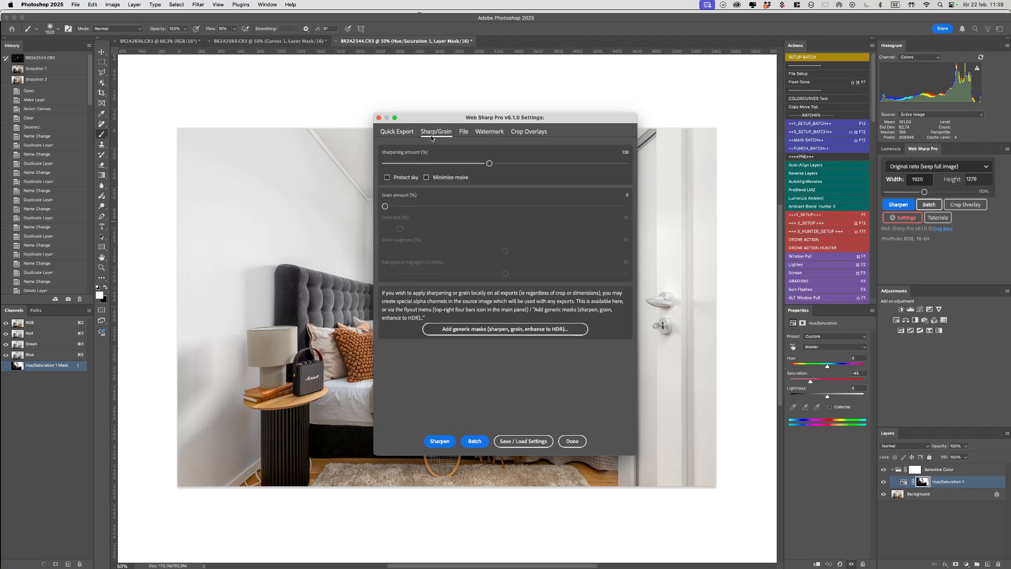
{"action": "left_click", "coordinate": [404, 135]}
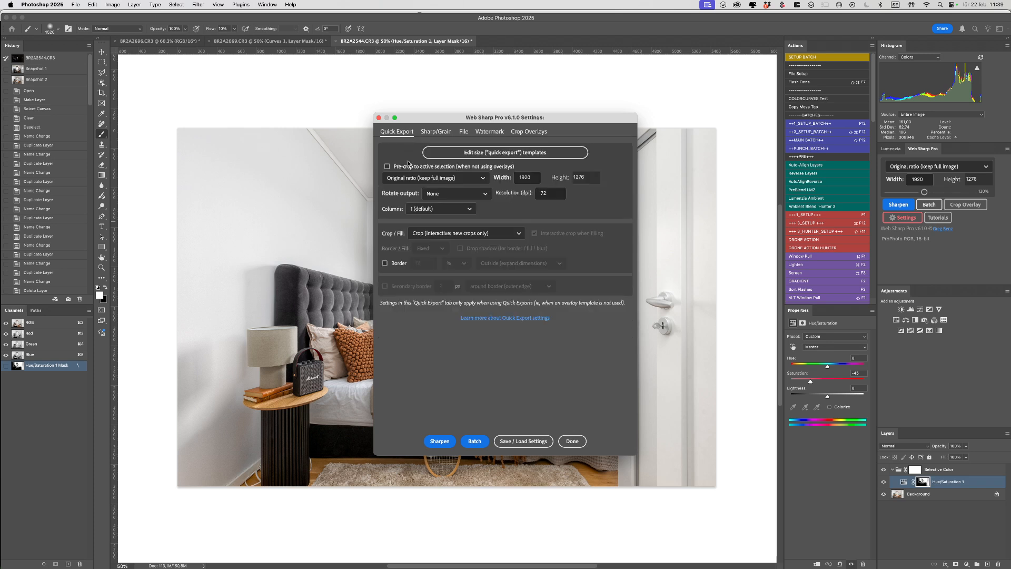
{"action": "left_click", "coordinate": [456, 179]}
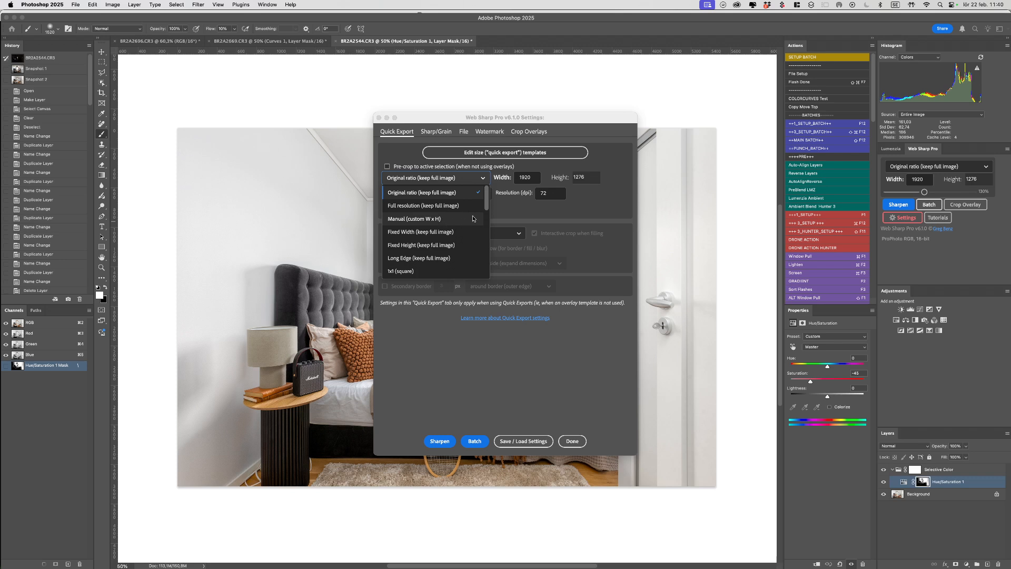
Step: Choose Instagram post (2 column, 1.6x1) as the export size and run Sharpen
{"action": "left_click_drag", "start_coordinate": [487, 204], "coordinate": [480, 248]}
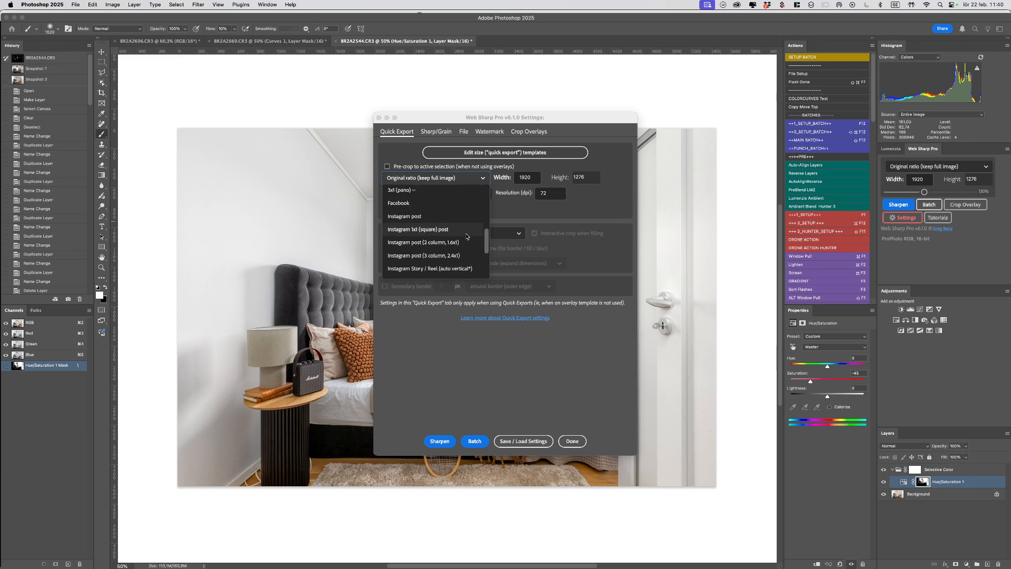
{"action": "scroll", "coordinate": [433, 226], "scroll_direction": "down", "scroll_amount": 2}
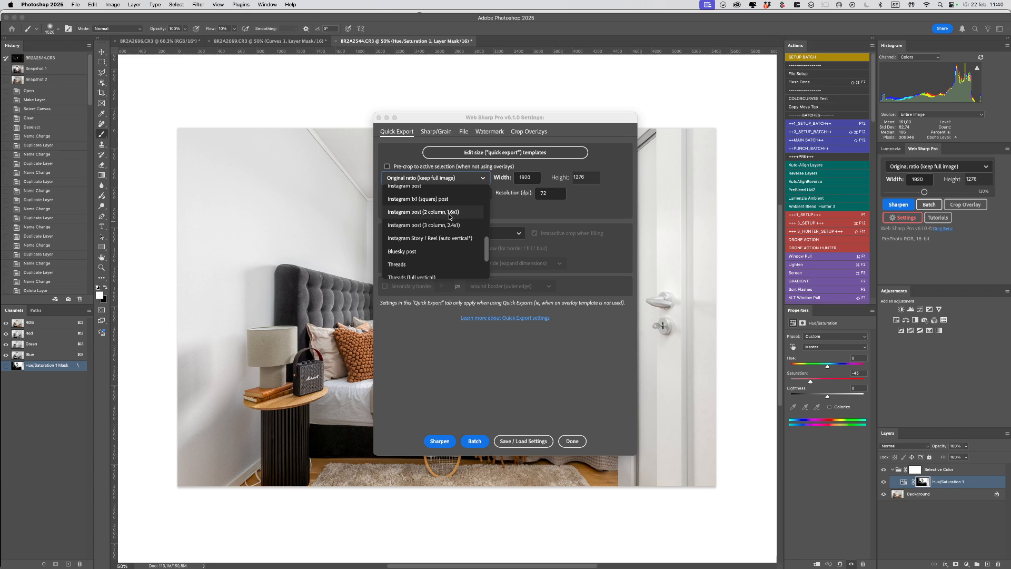
{"action": "left_click", "coordinate": [437, 212]}
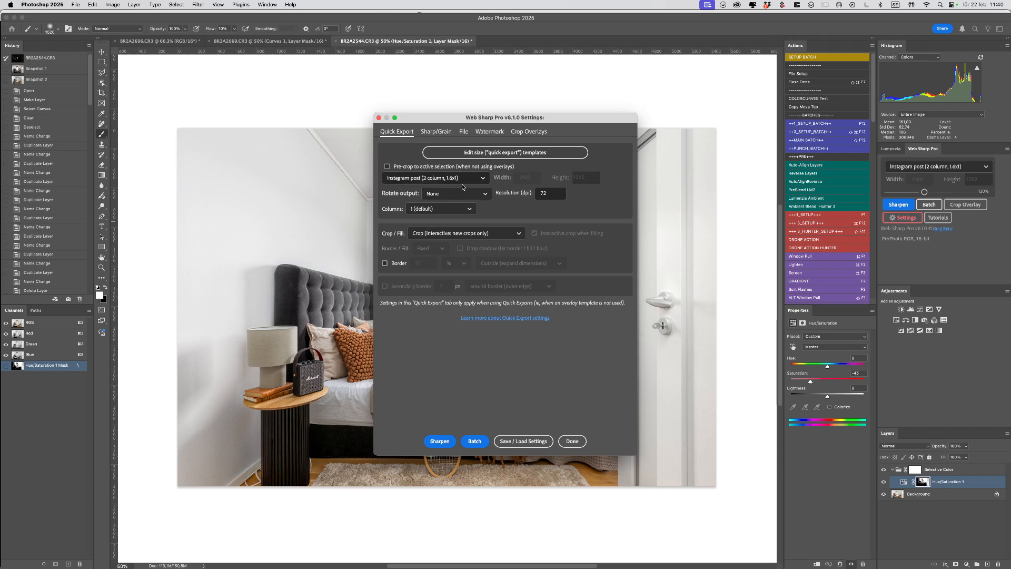
{"action": "left_click", "coordinate": [441, 445]}
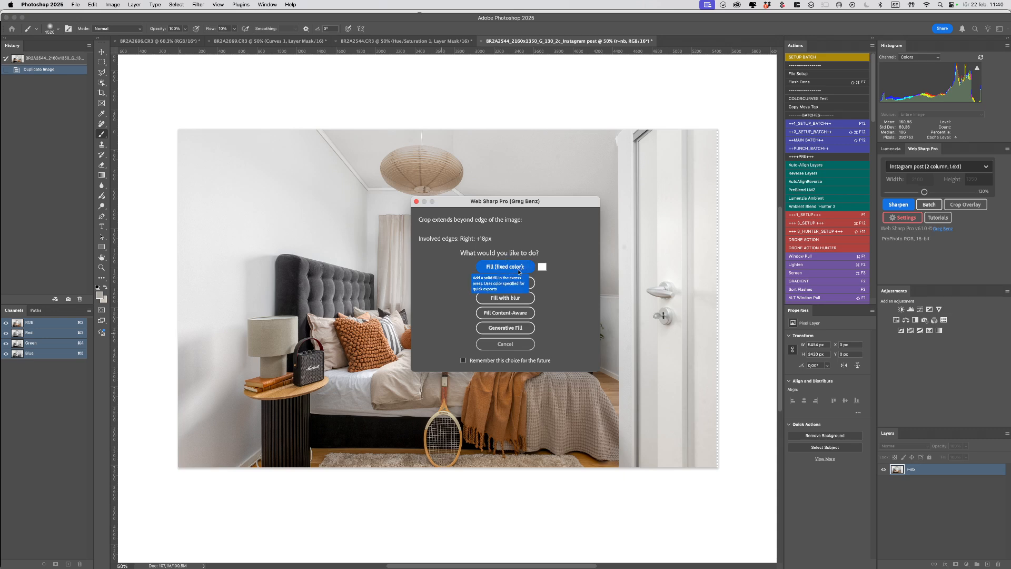
Step: Fill the 18 px overhanging edge with fixed colour, then switch to Finder
{"action": "left_click", "coordinate": [515, 267]}
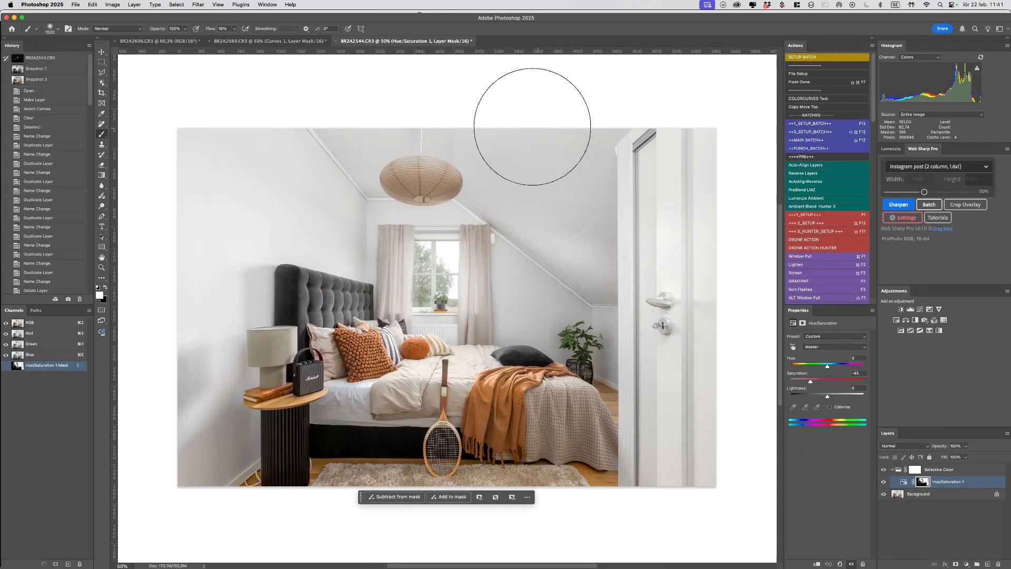
{"action": "key", "text": "super+Tab"}
{"action": "key", "text": "super+Tab"}
{"action": "key", "text": "super+Tab"}
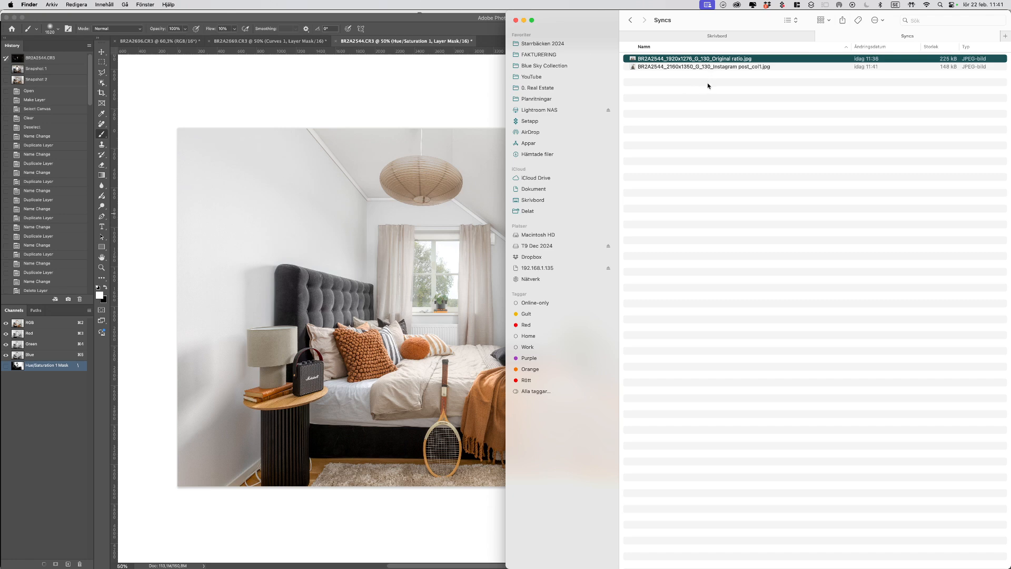
Step: Quick Look the Instagram post col1 and col2 JPGs, flipping between them to compare
{"action": "left_click", "coordinate": [709, 67]}
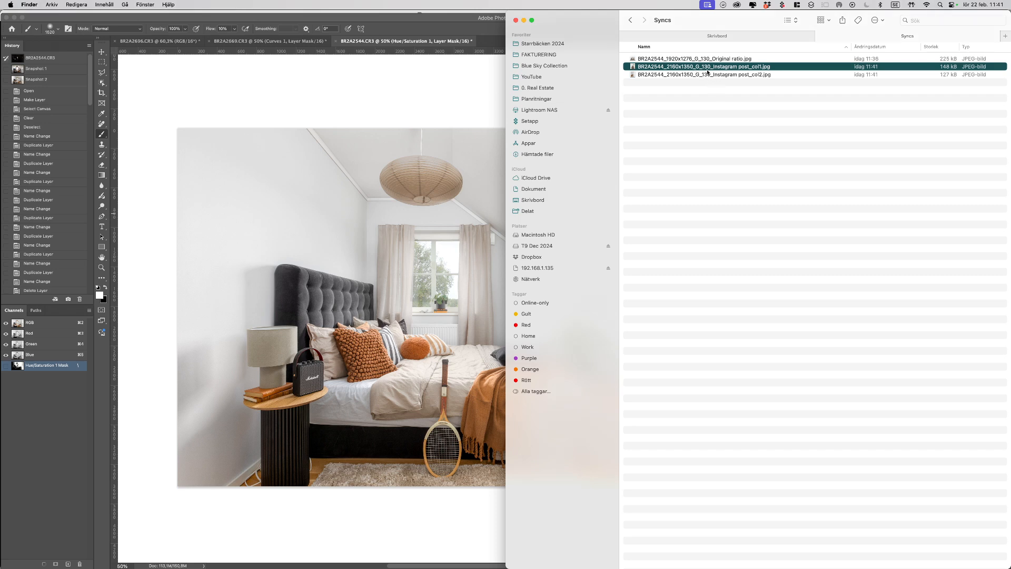
{"action": "key", "text": "space"}
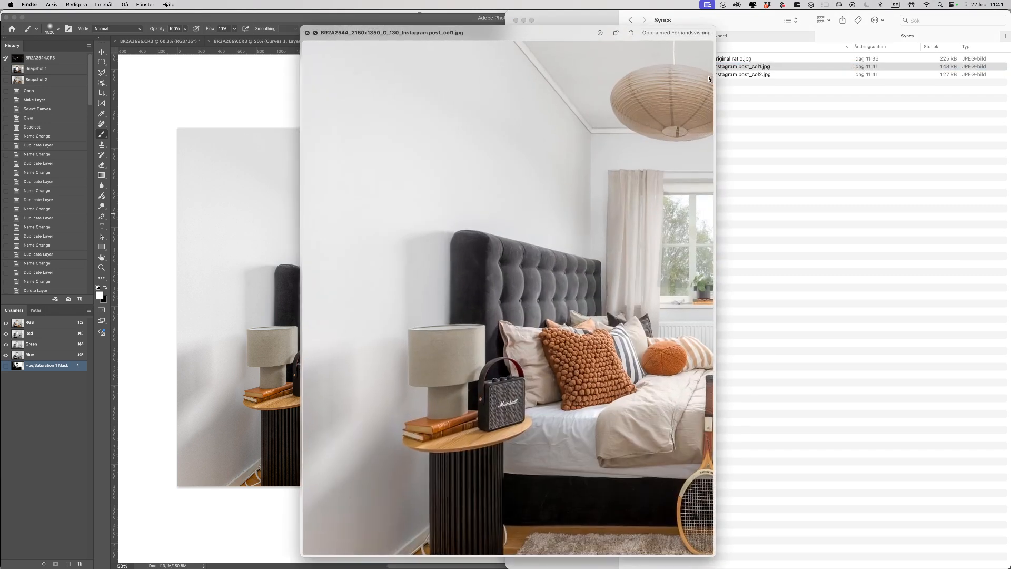
{"action": "key", "text": "Down"}
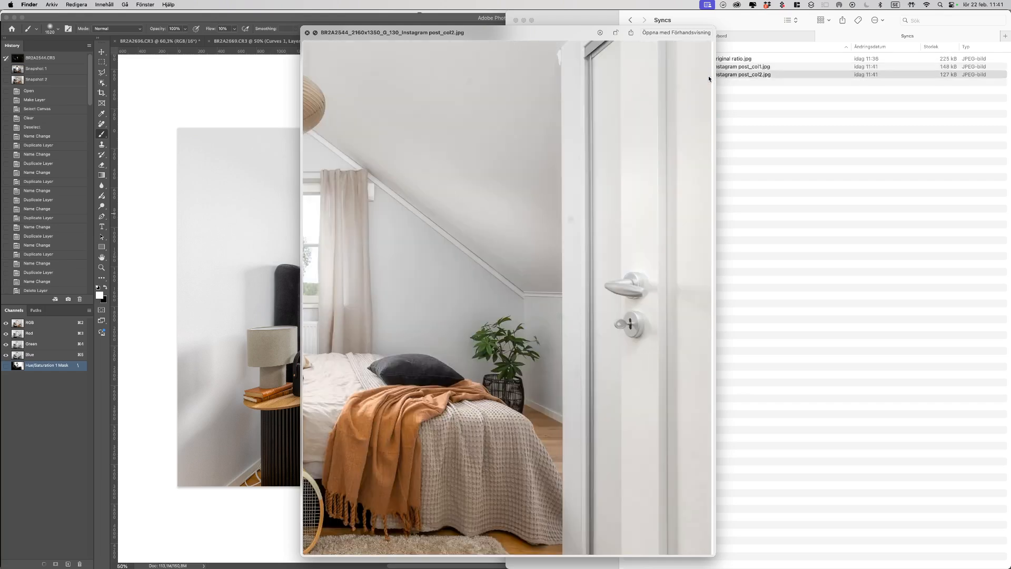
{"action": "key", "text": "Up"}
{"action": "key", "text": "Down"}
{"action": "key", "text": "Up"}
{"action": "key", "text": "Down"}
{"action": "key", "text": "Up"}
{"action": "key", "text": "Down"}
{"action": "key", "text": "Up"}
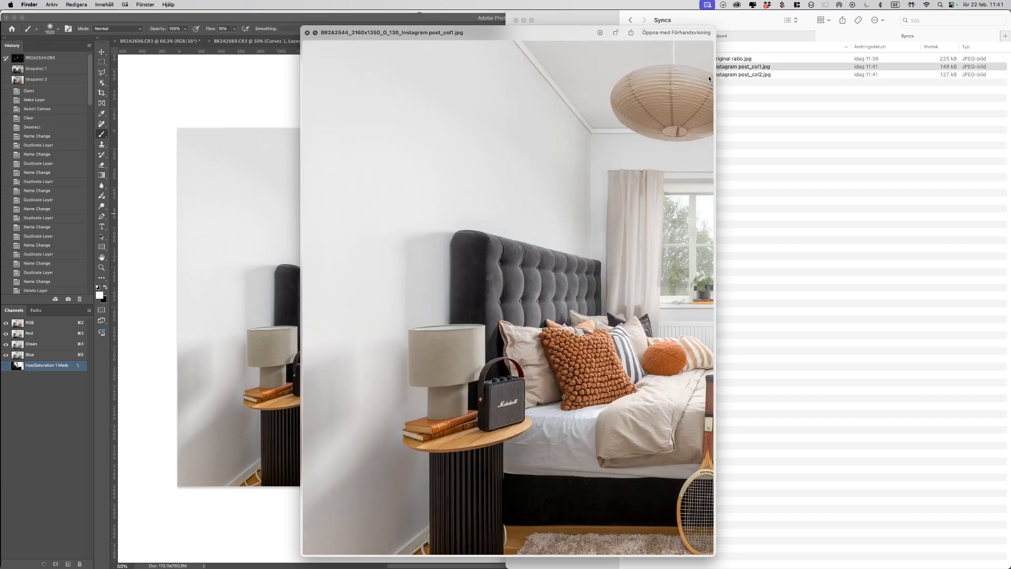
{"action": "key", "text": "Down"}
{"action": "key", "text": "Up"}
{"action": "key", "text": "Down"}
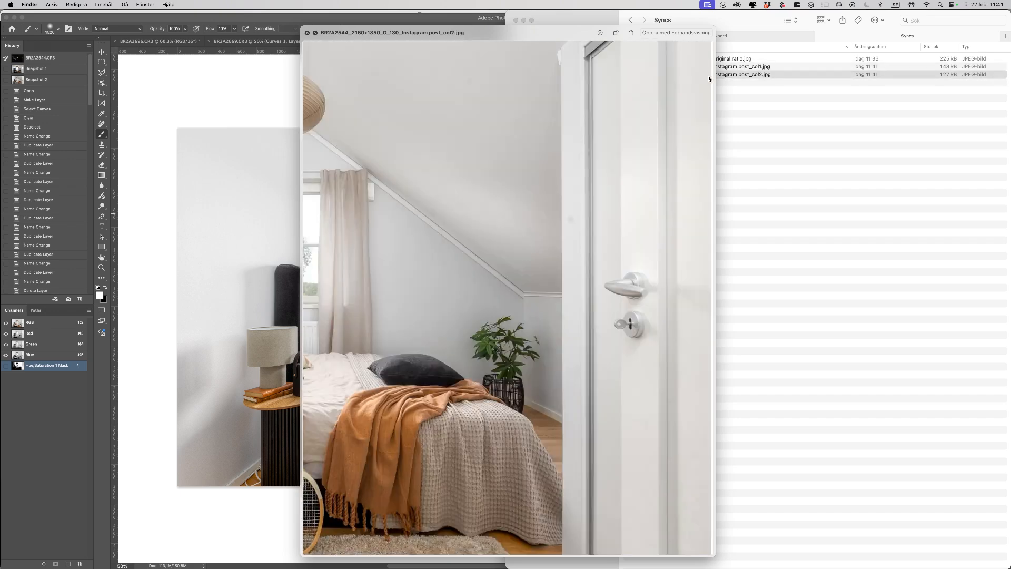
{"action": "key", "text": "space"}
Step: Reselect the col1 file, then switch through Lightroom to Lightroom Classic
{"action": "left_click", "coordinate": [738, 67]}
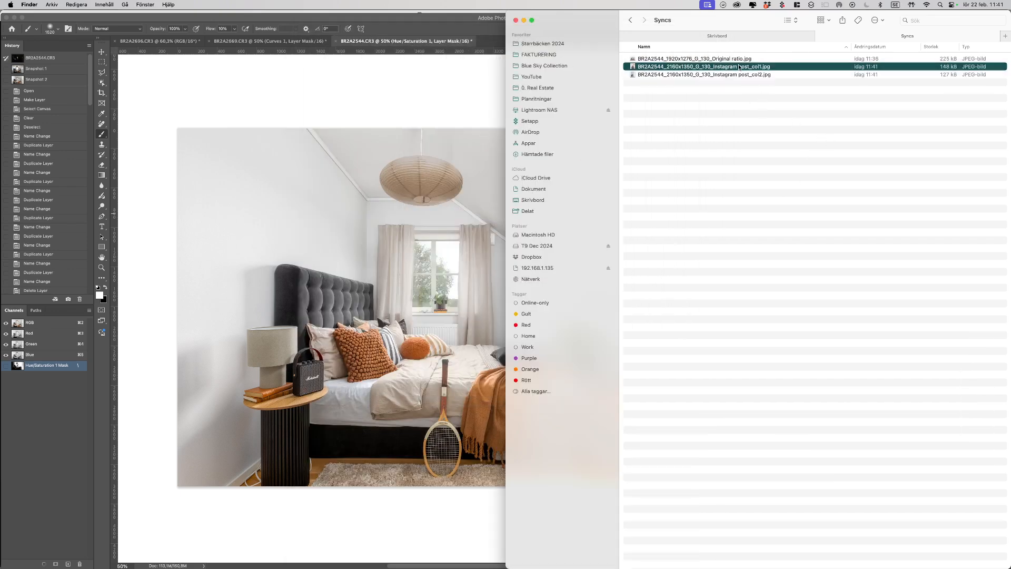
{"action": "key", "text": "super+Tab"}
{"action": "key", "text": "super+Tab"}
{"action": "key", "text": "super+Tab"}
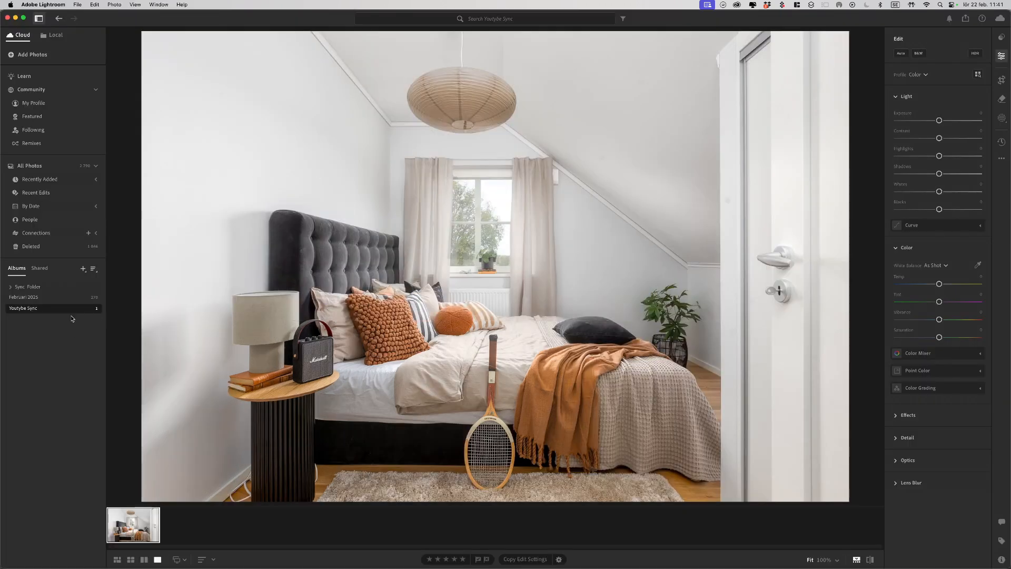
{"action": "key", "text": "super+Tab"}
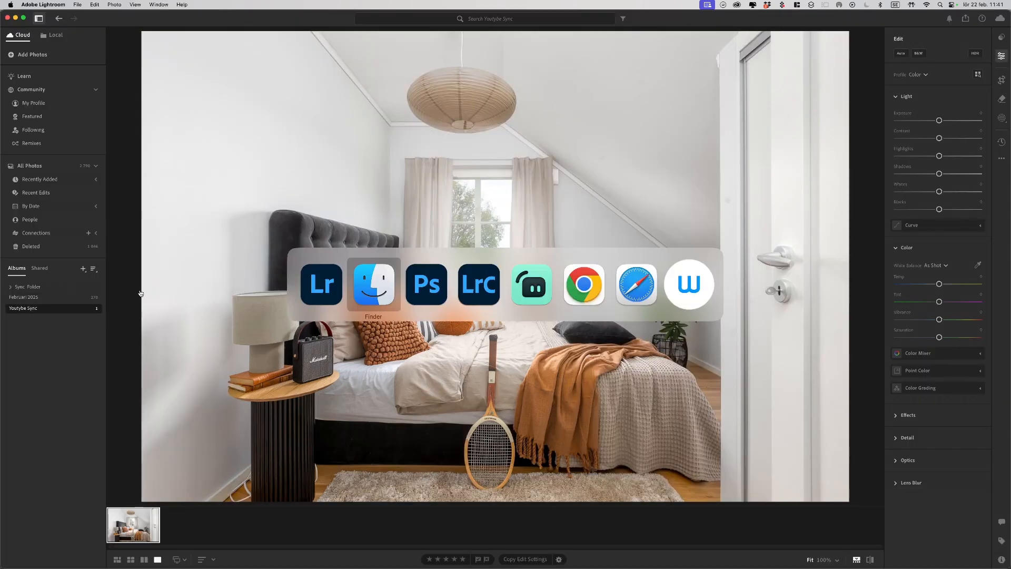
{"action": "key", "text": "super+Tab"}
{"action": "key", "text": "super+Tab"}
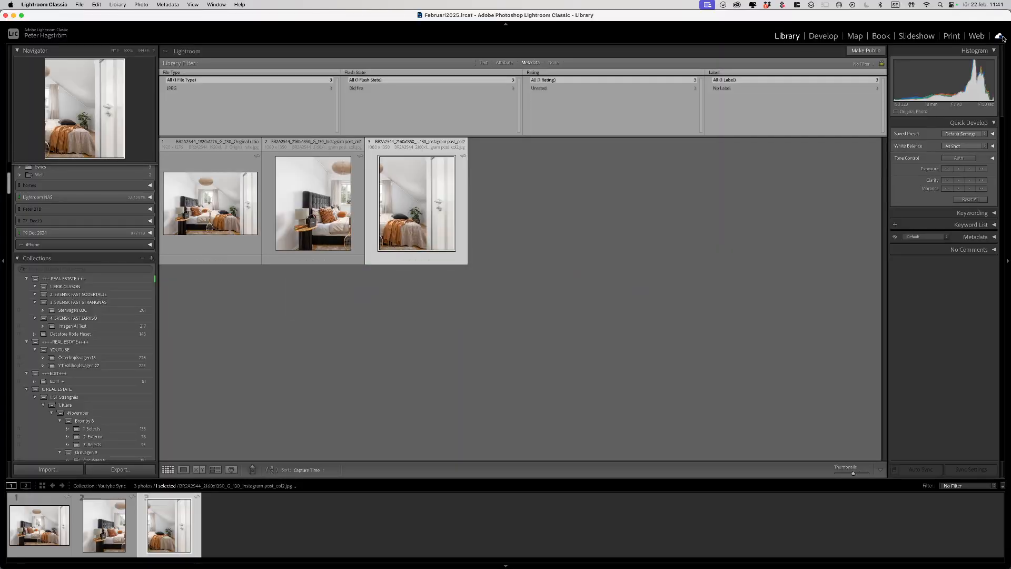
Step: Pause and resume cloud syncing until it reads Synced, then switch to Lightroom
{"action": "left_click", "coordinate": [1000, 37]}
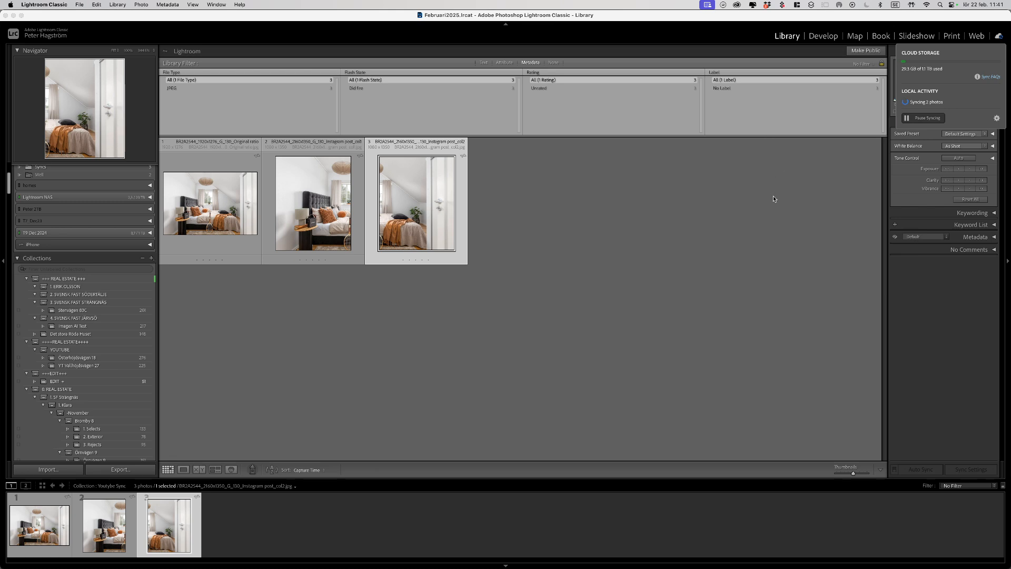
{"action": "left_click", "coordinate": [924, 120]}
{"action": "left_click", "coordinate": [931, 119]}
{"action": "key", "text": "super+Tab"}
{"action": "key", "text": "super+Tab"}
{"action": "key", "text": "super+Tab"}
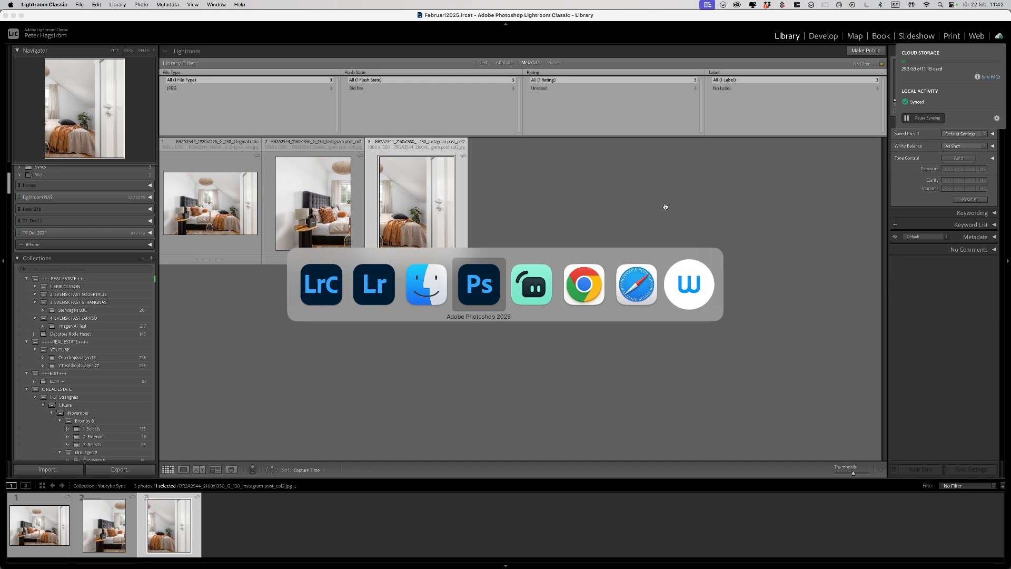
{"action": "key", "text": "super+shift+Tab"}
{"action": "key", "text": "super+shift+Tab"}
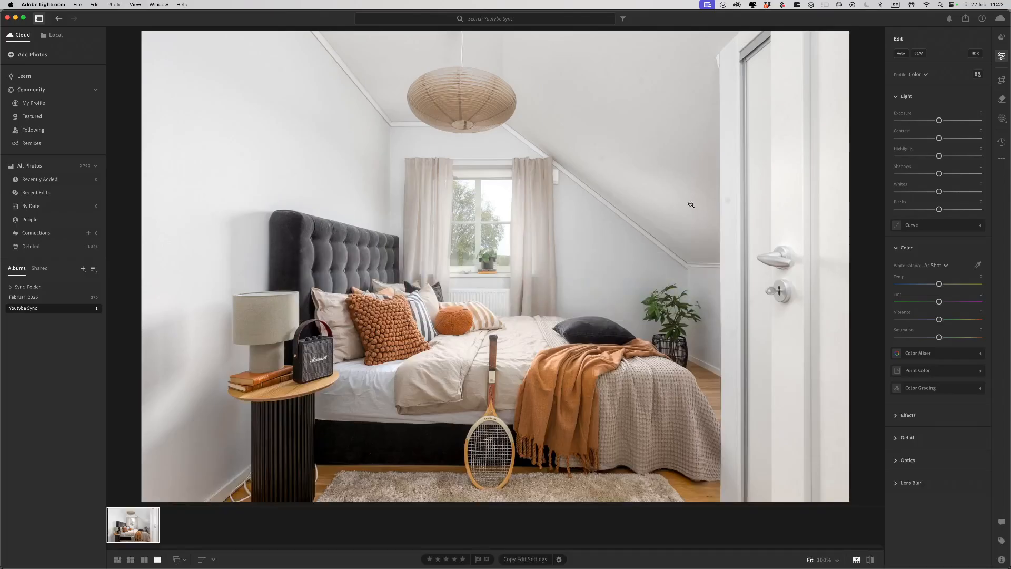
Step: Check Lightroom's cloud storage and sync status popover, then go back to Photoshop
{"action": "left_click", "coordinate": [1000, 24]}
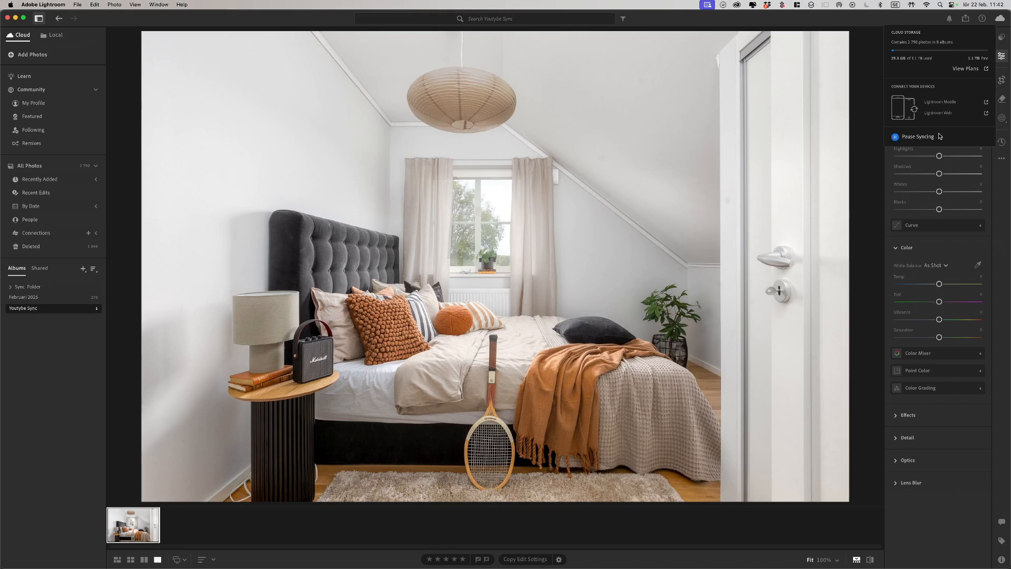
{"action": "left_click", "coordinate": [996, 29]}
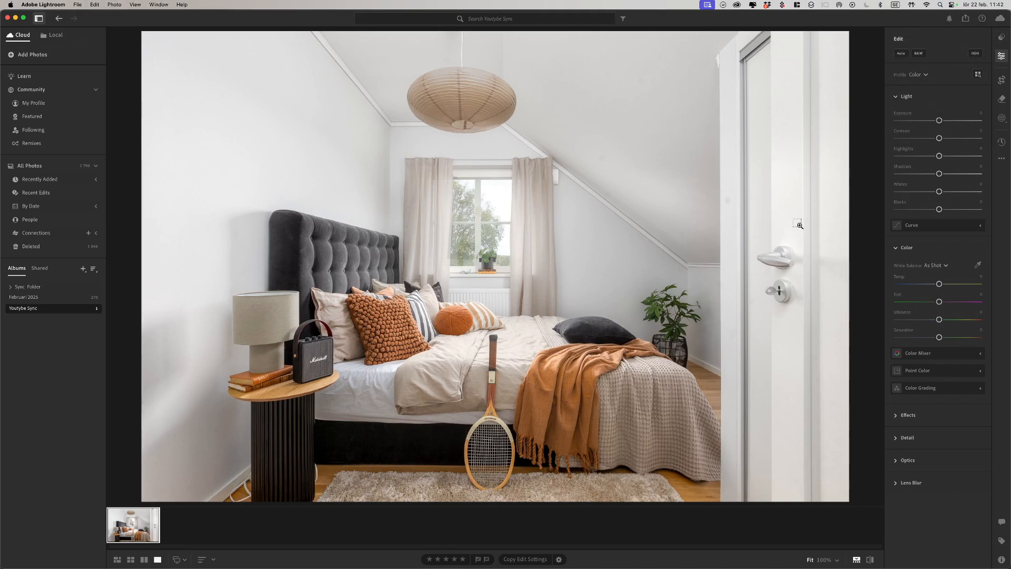
{"action": "key", "text": "super+Tab"}
{"action": "key", "text": "super+Tab"}
{"action": "key", "text": "super+Tab"}
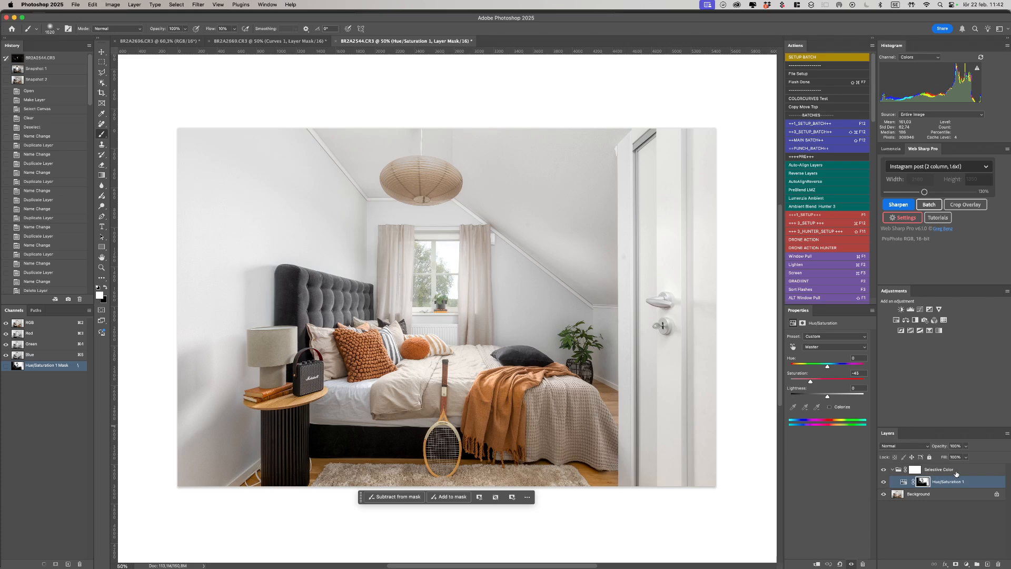
Step: Close BR2A2544.CR3 with Don't Save and bring the BR2A2696.CR3 tab to the front
{"action": "key", "text": "super+w"}
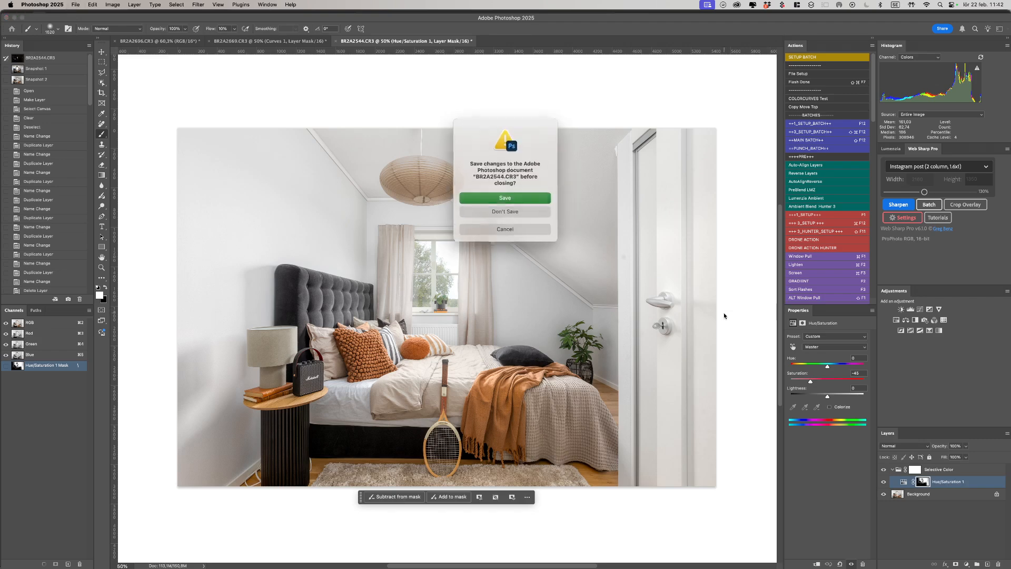
{"action": "key", "text": "super+d"}
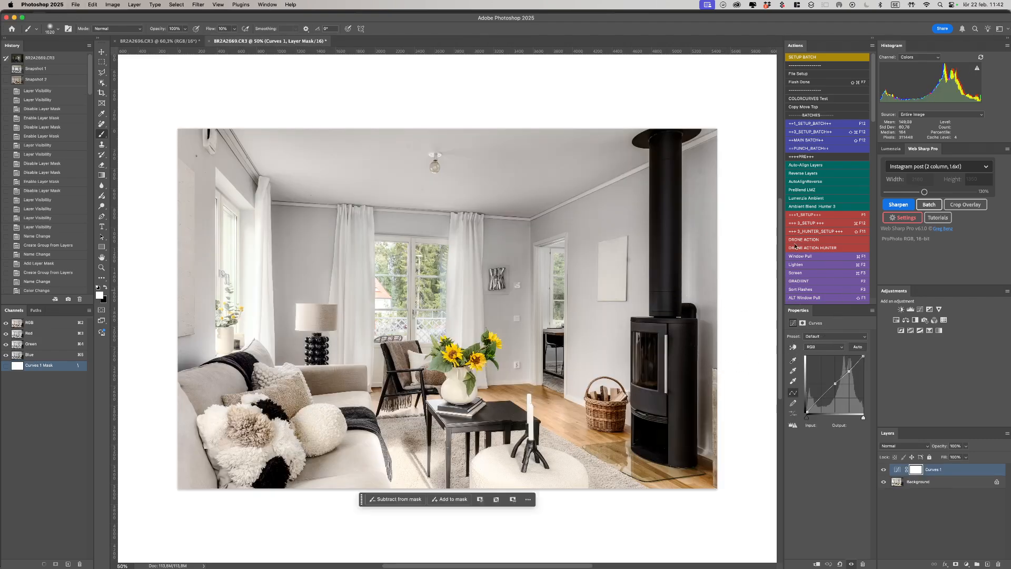
{"action": "left_click", "coordinate": [182, 42]}
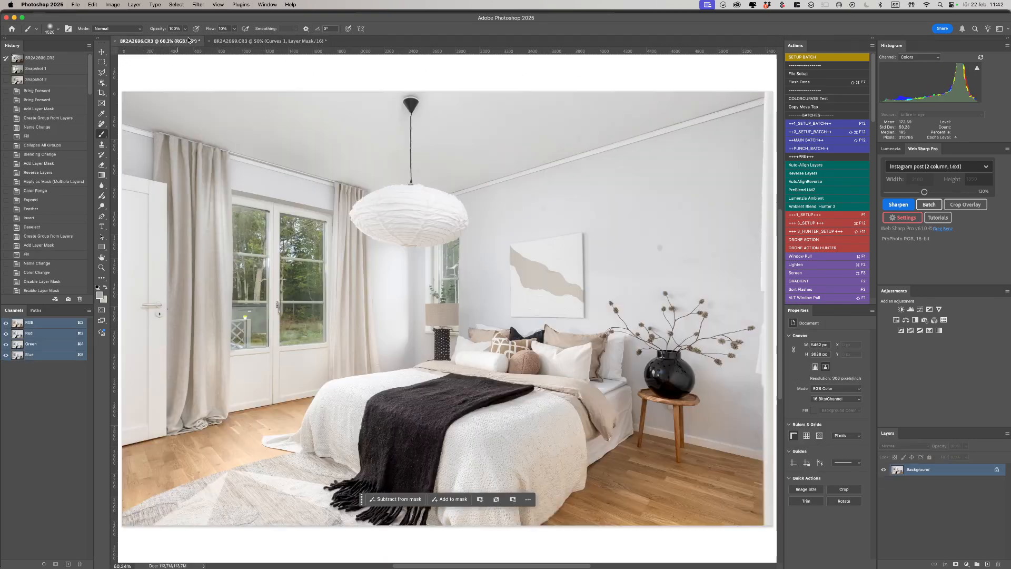
{"action": "left_click", "coordinate": [243, 42]}
{"action": "left_click", "coordinate": [190, 41]}
{"action": "left_click", "coordinate": [213, 42]}
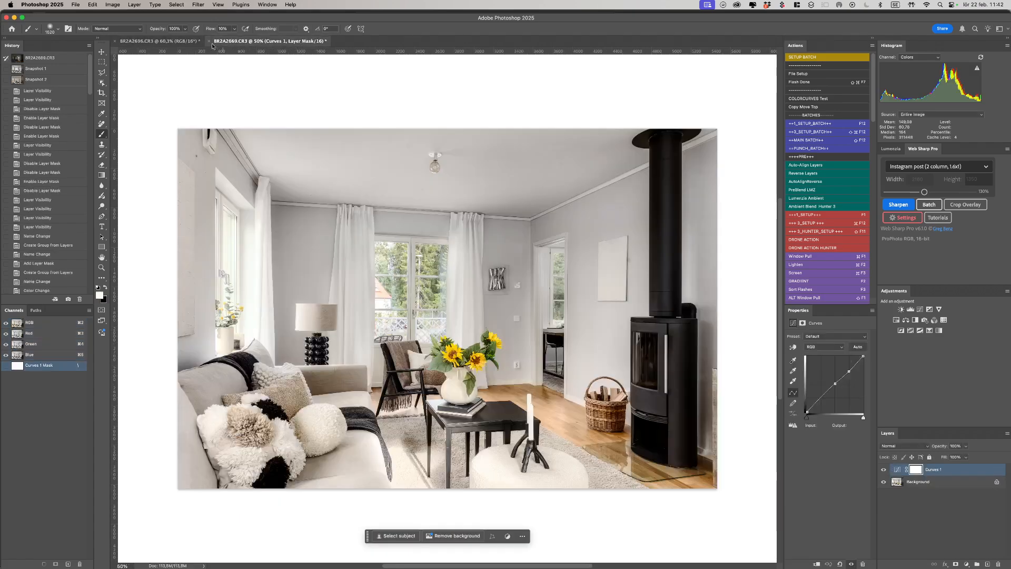
{"action": "left_click", "coordinate": [188, 42]}
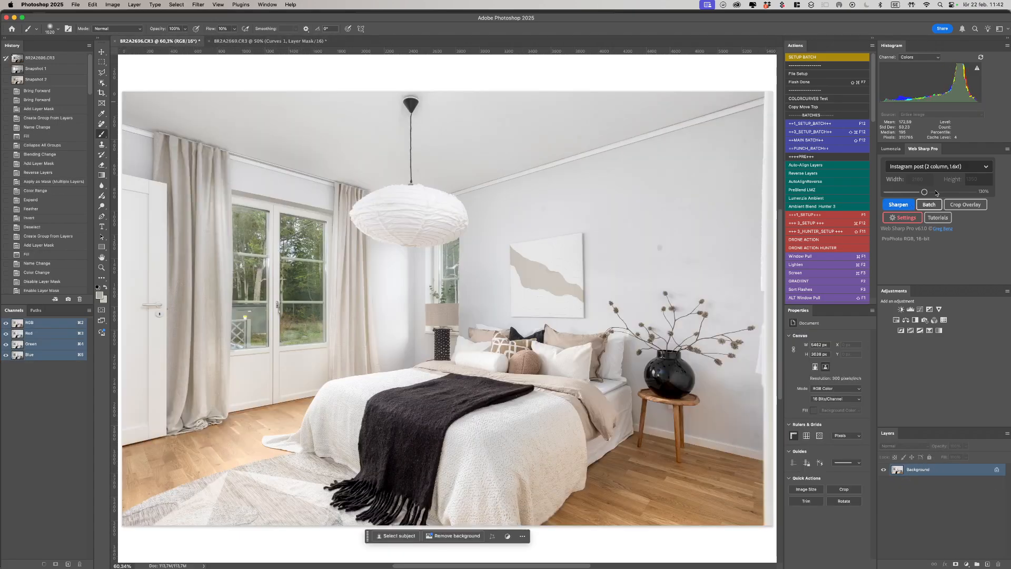
Step: Pick the Original ratio size preset and batch-export all open images at 1920 px width
{"action": "left_click", "coordinate": [925, 166]}
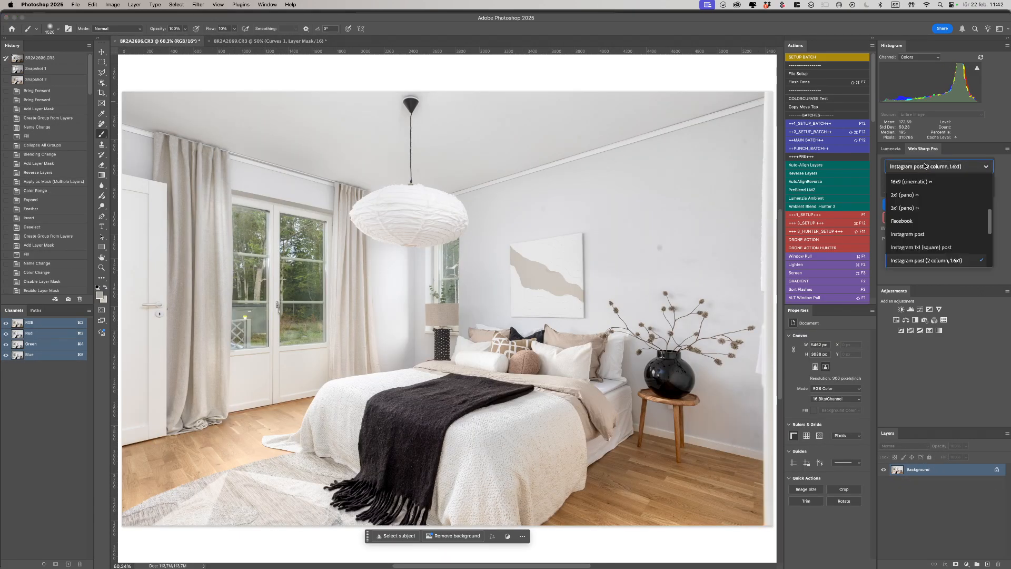
{"action": "left_click_drag", "start_coordinate": [990, 219], "coordinate": [993, 179]}
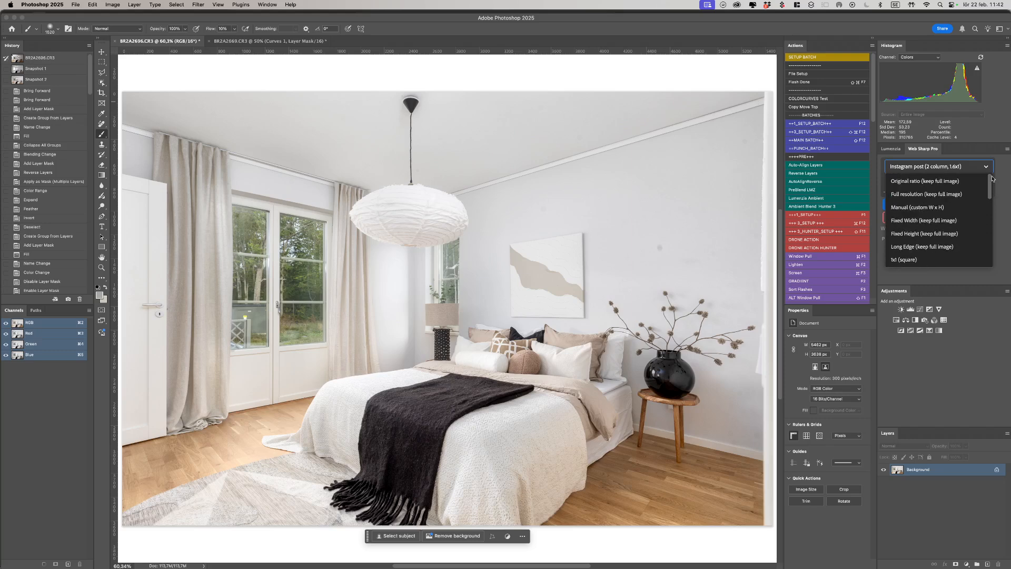
{"action": "left_click", "coordinate": [948, 181]}
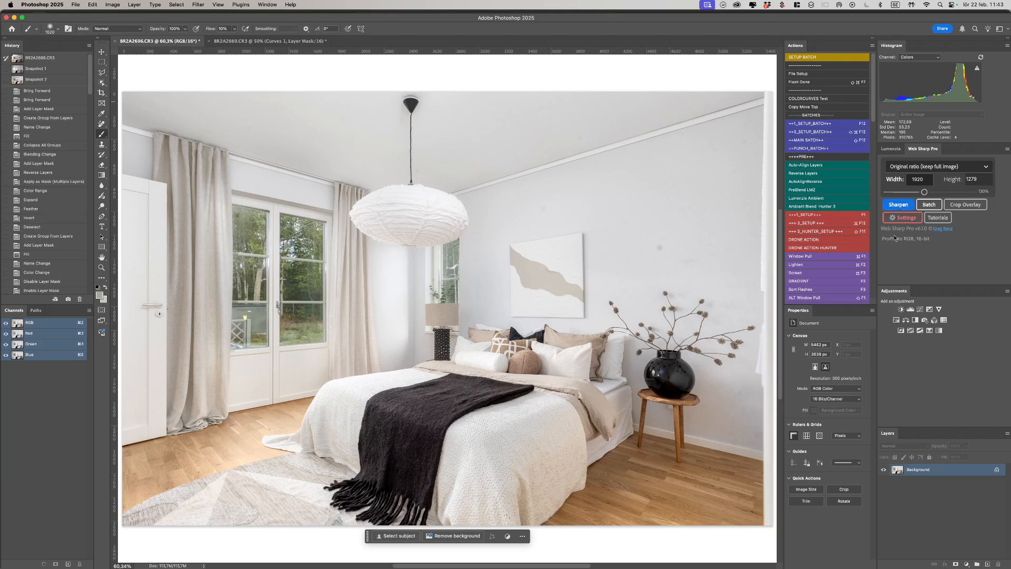
{"action": "left_click", "coordinate": [929, 205]}
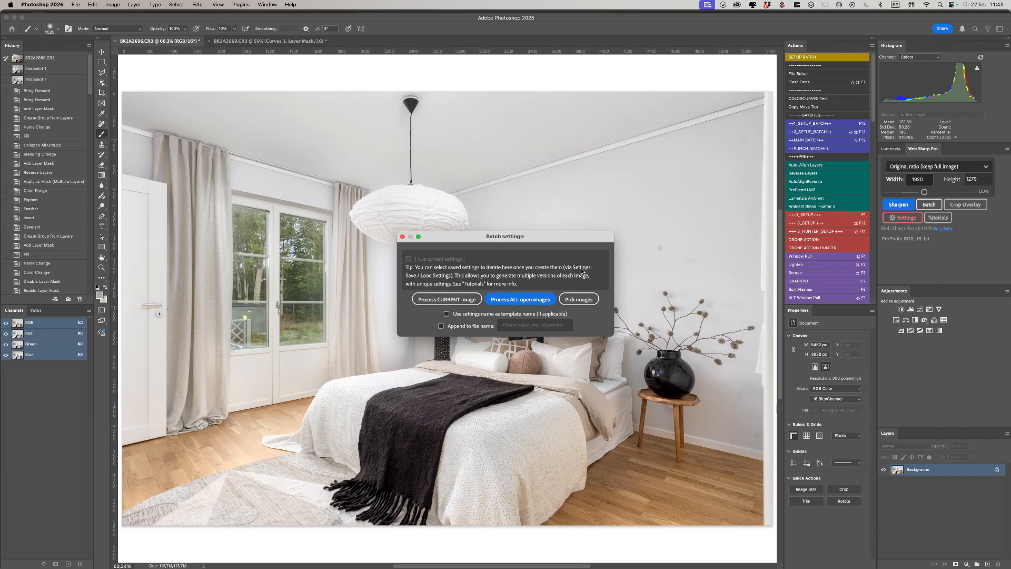
{"action": "left_click", "coordinate": [521, 301]}
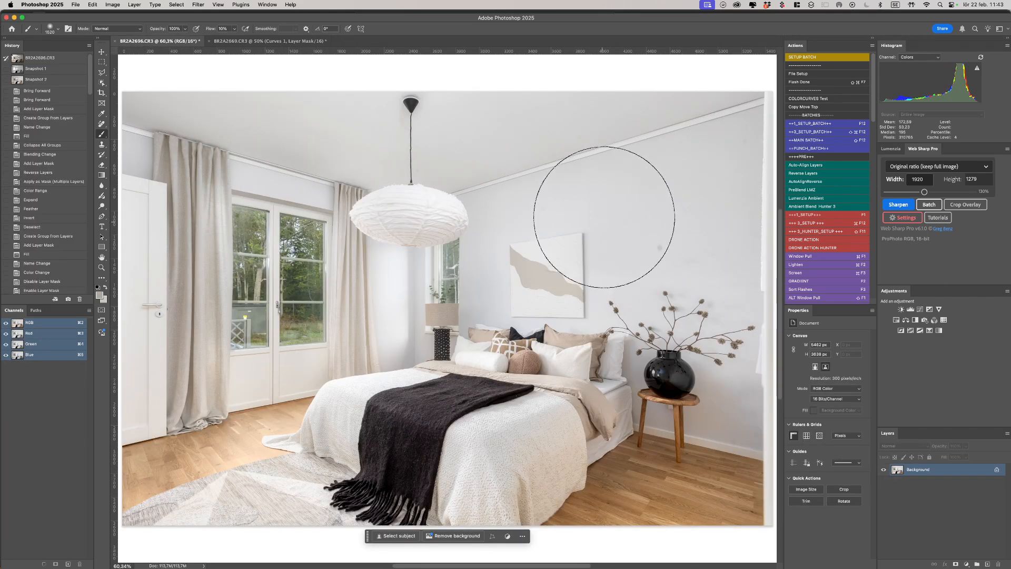
Step: In Lightroom Classic, open the second Youtube Sync photo in Loupe and step forward through the next ones
{"action": "key", "text": "super+Tab"}
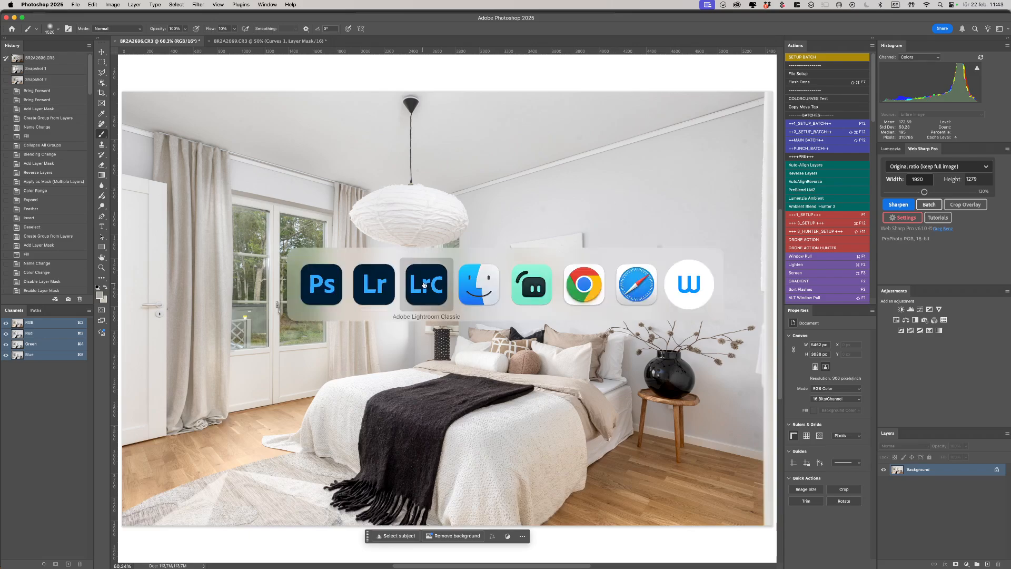
{"action": "left_click", "coordinate": [424, 280]}
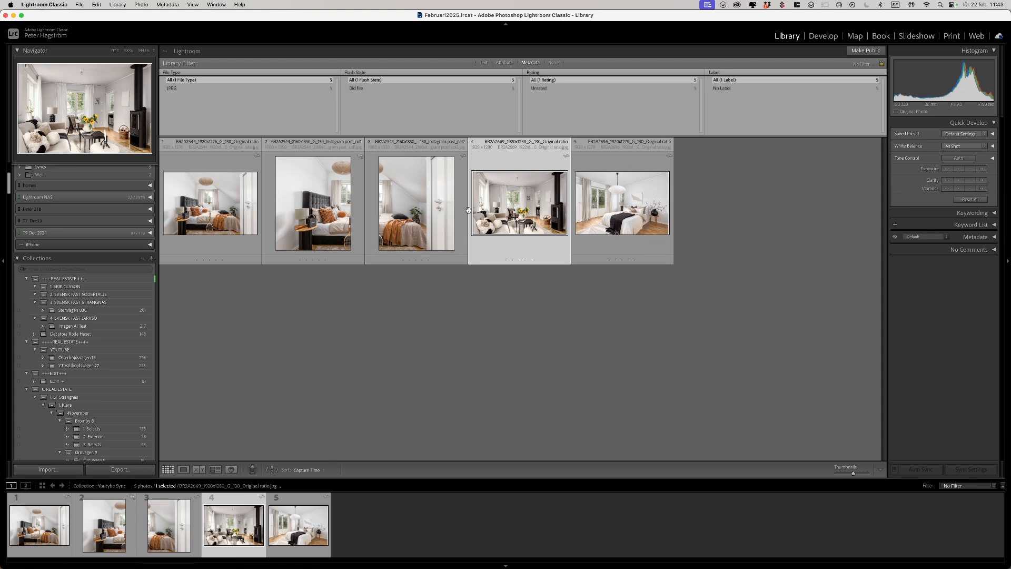
{"action": "double_click", "coordinate": [347, 222]}
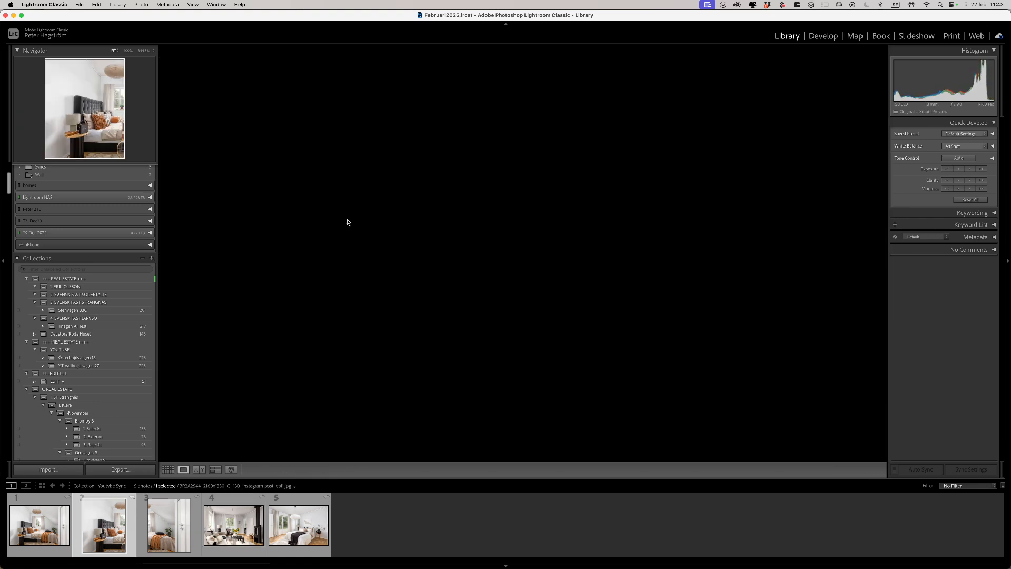
{"action": "key", "text": "Right"}
{"action": "key", "text": "Right"}
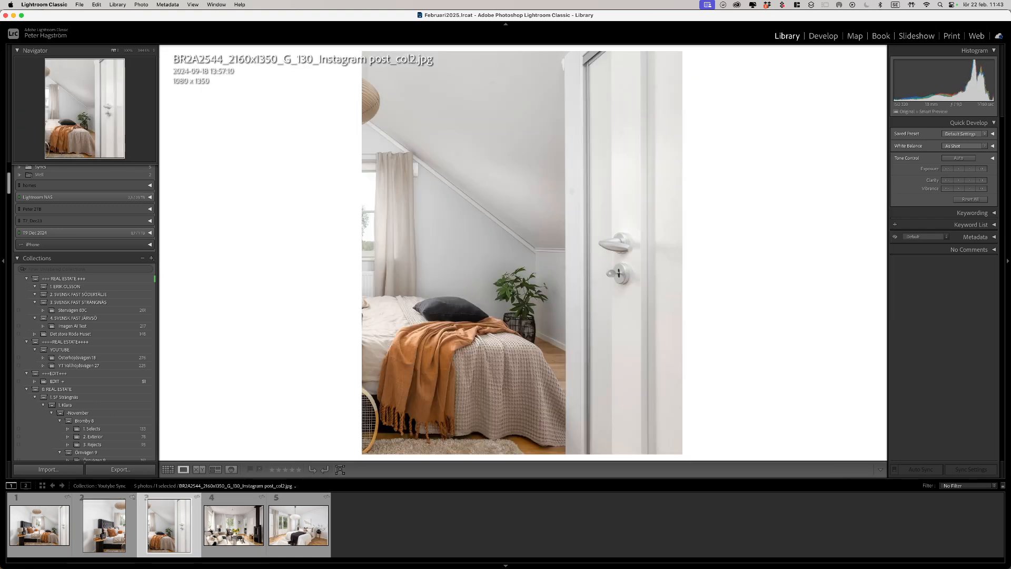
{"action": "key", "text": "Right"}
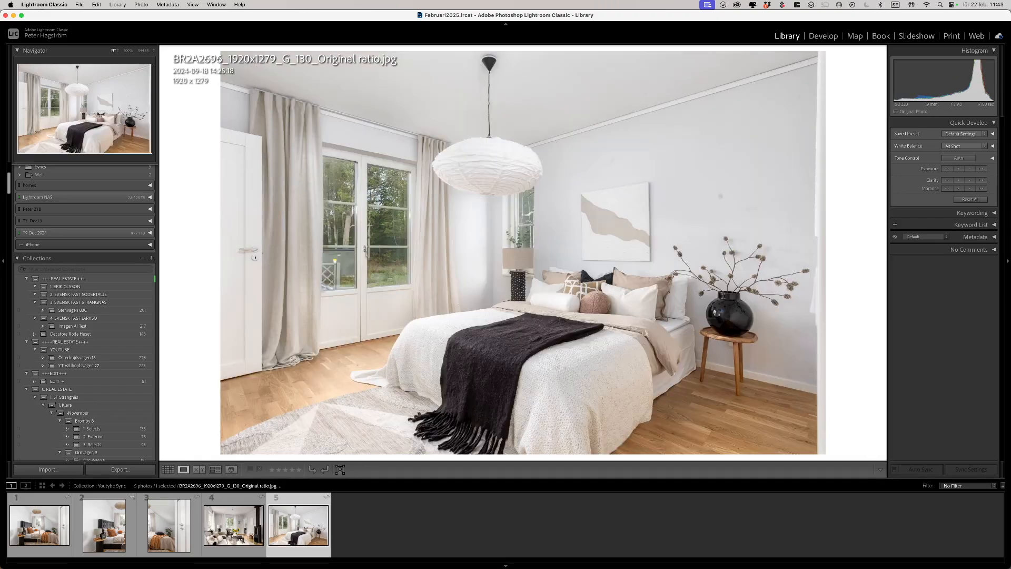
Step: Compare the fourth and fifth photos, go back to the first, return to Grid, and switch to Lightroom
{"action": "key", "text": "Left"}
{"action": "key", "text": "Right"}
{"action": "key", "text": "Left"}
{"action": "key", "text": "Right"}
{"action": "key", "text": "Left"}
{"action": "key", "text": "Left"}
{"action": "key", "text": "Left"}
{"action": "key", "text": "Left"}
{"action": "key", "text": "g"}
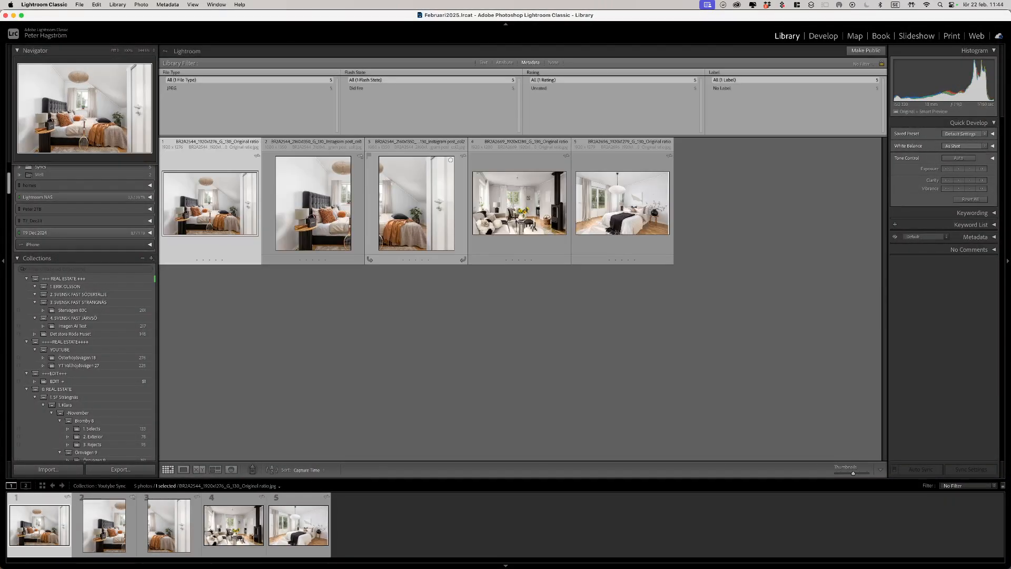
{"action": "key", "text": "super+Tab"}
{"action": "key", "text": "super+Tab"}
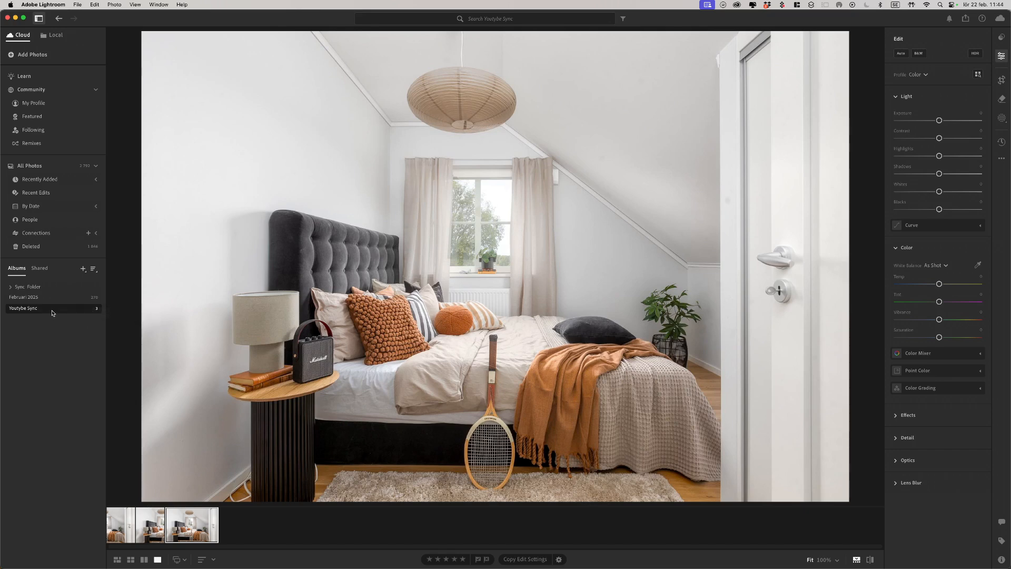
Step: Show the Youtube Sync album as a photo grid and sort it in reverse order
{"action": "key", "text": "g"}
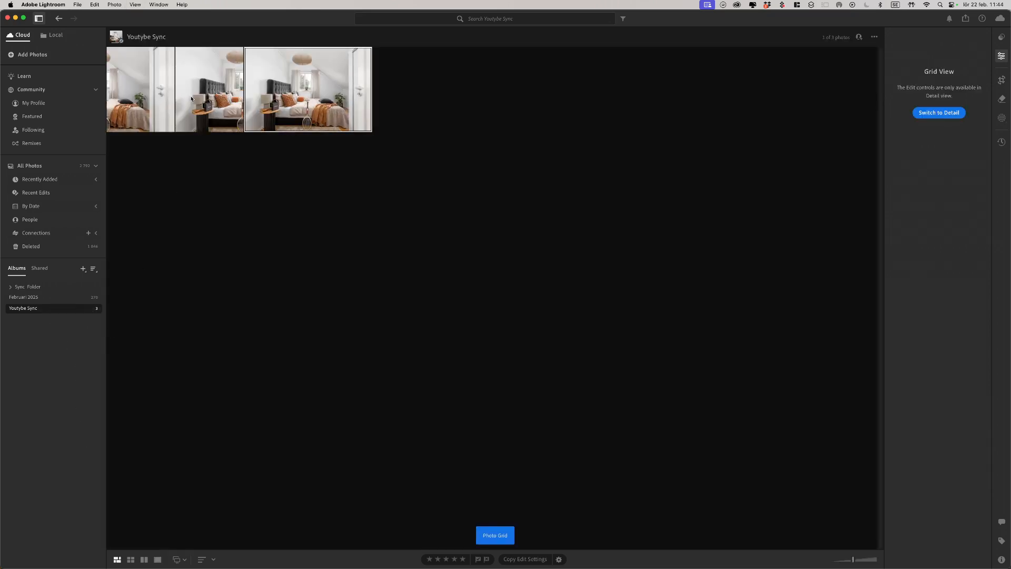
{"action": "left_click", "coordinate": [168, 98]}
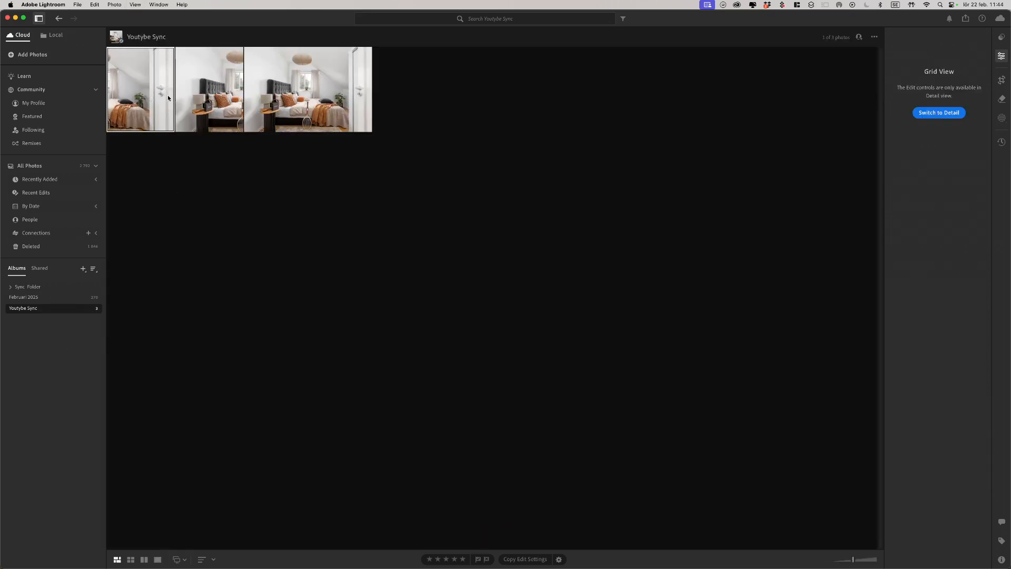
{"action": "left_click", "coordinate": [298, 94]}
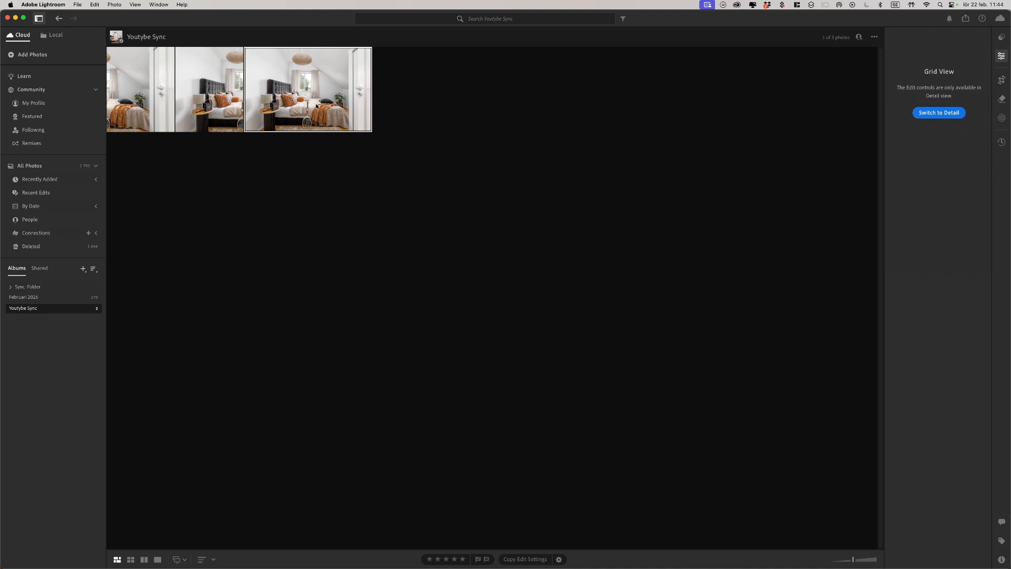
{"action": "left_click", "coordinate": [218, 85]}
{"action": "left_click", "coordinate": [149, 88]}
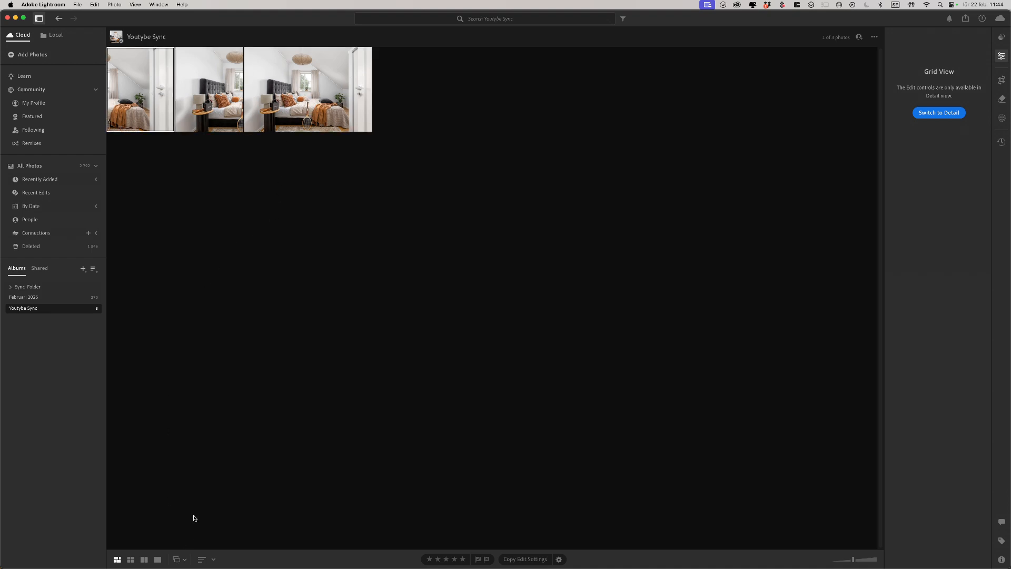
{"action": "left_click", "coordinate": [202, 560]}
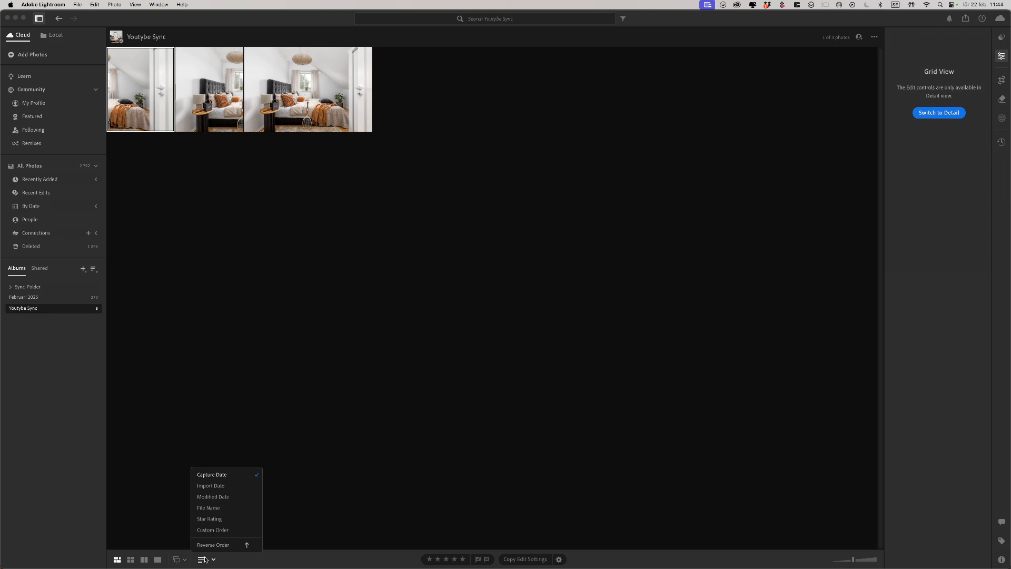
{"action": "left_click", "coordinate": [211, 545]}
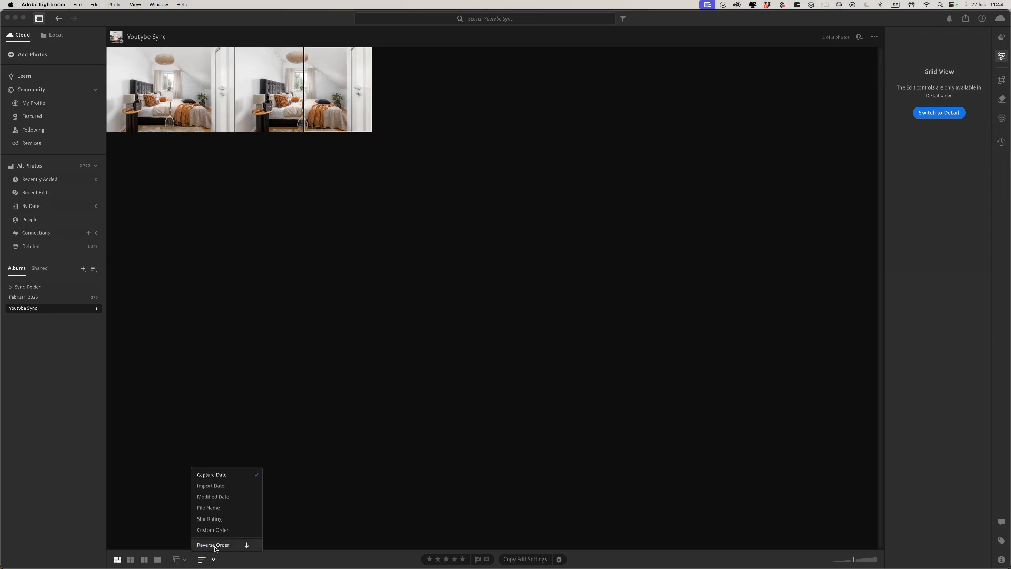
{"action": "left_click", "coordinate": [414, 174]}
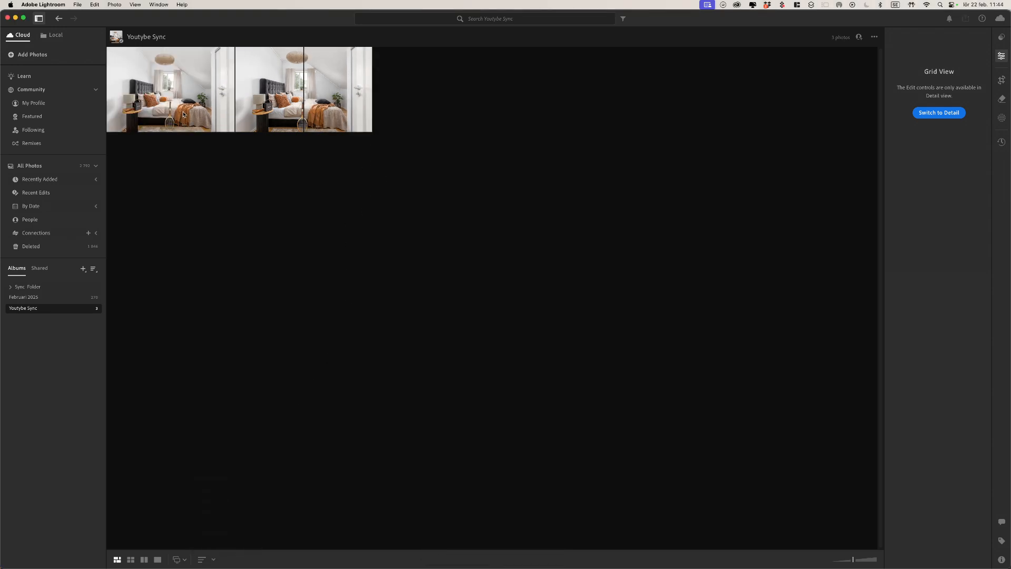
Step: Select the second and third photos and sync the album with the cloud to pull in new photos
{"action": "left_click", "coordinate": [269, 109]}
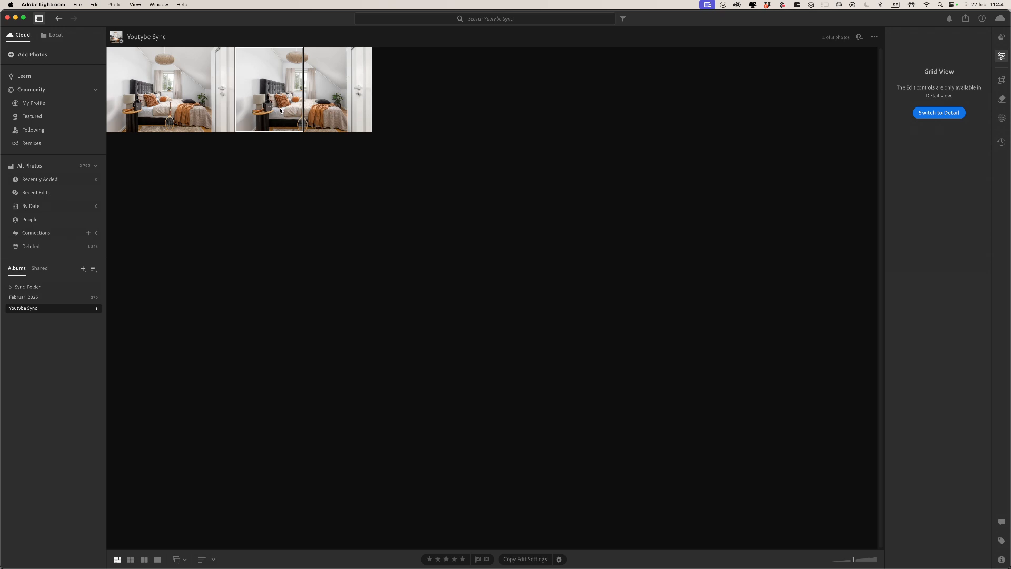
{"action": "left_click", "coordinate": [352, 119]}
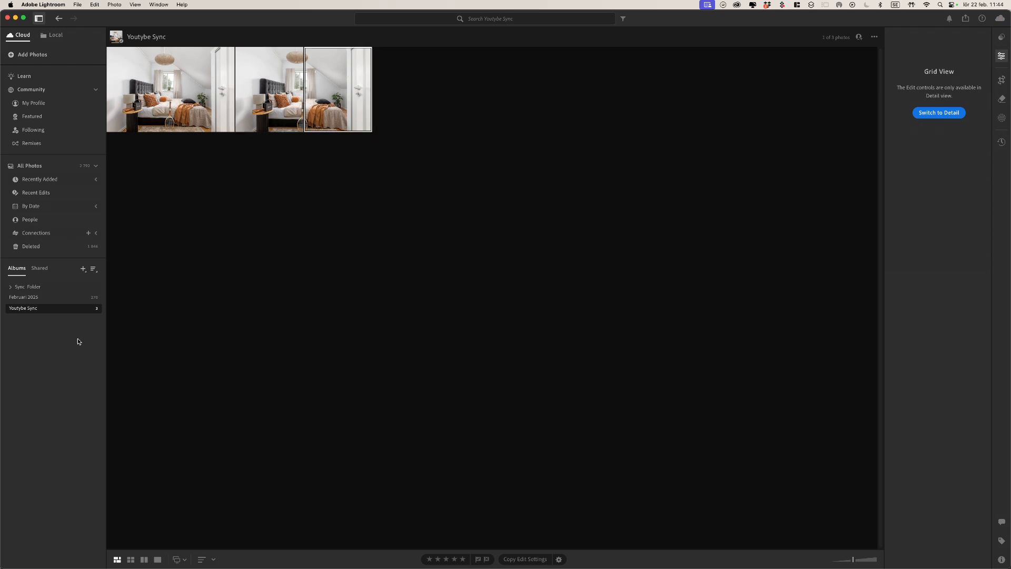
{"action": "left_click", "coordinate": [994, 19]}
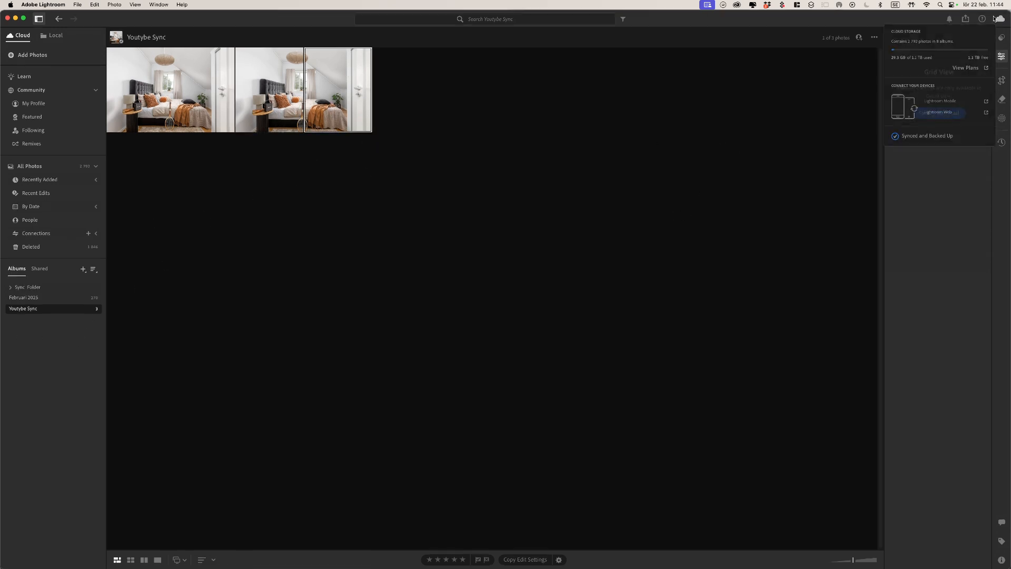
{"action": "left_click", "coordinate": [994, 20]}
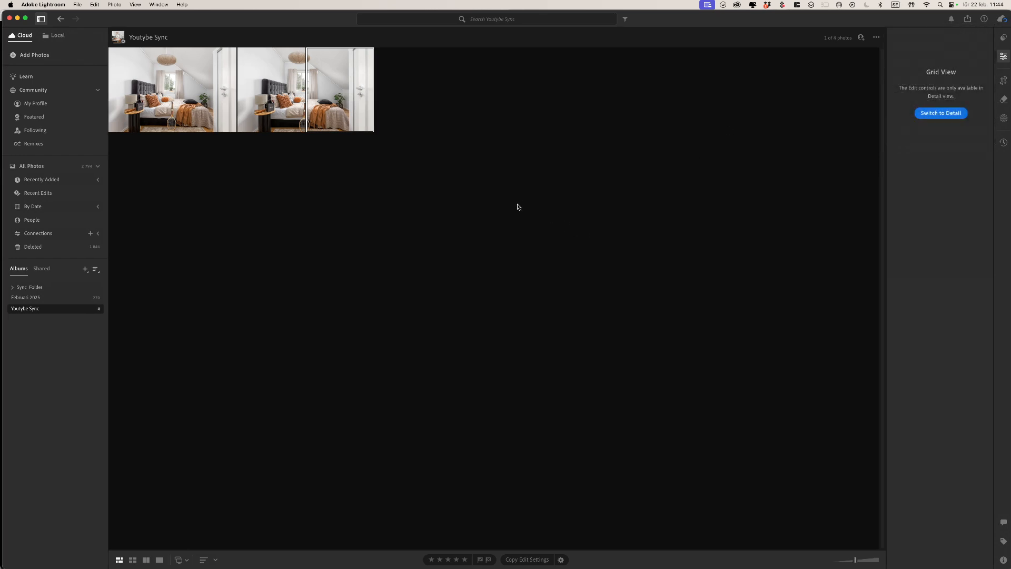
Step: Switch to square thumbnails, open the fifth photo in detail view, and step back to the first
{"action": "key", "text": "shift+g"}
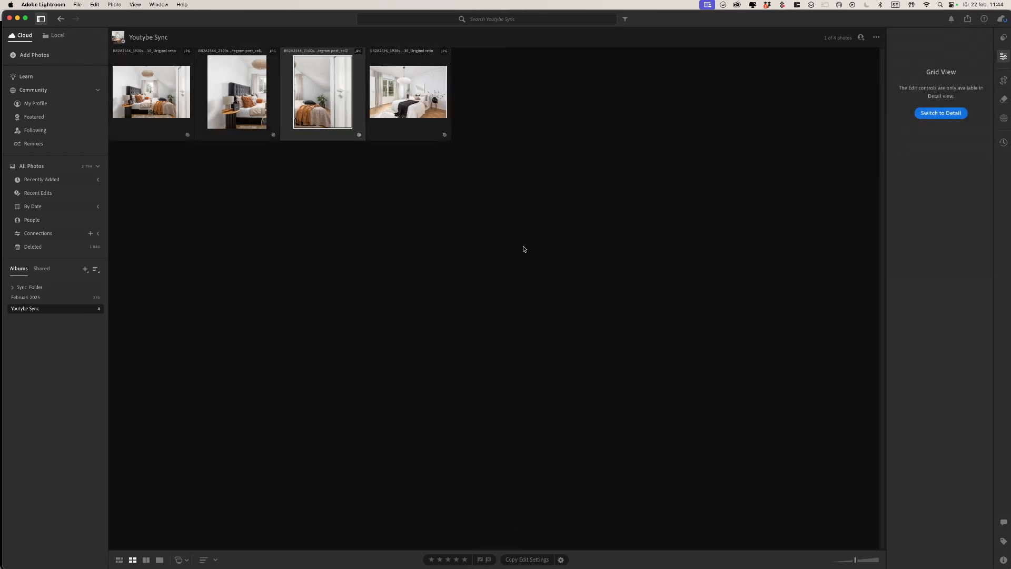
{"action": "left_click", "coordinate": [422, 100]}
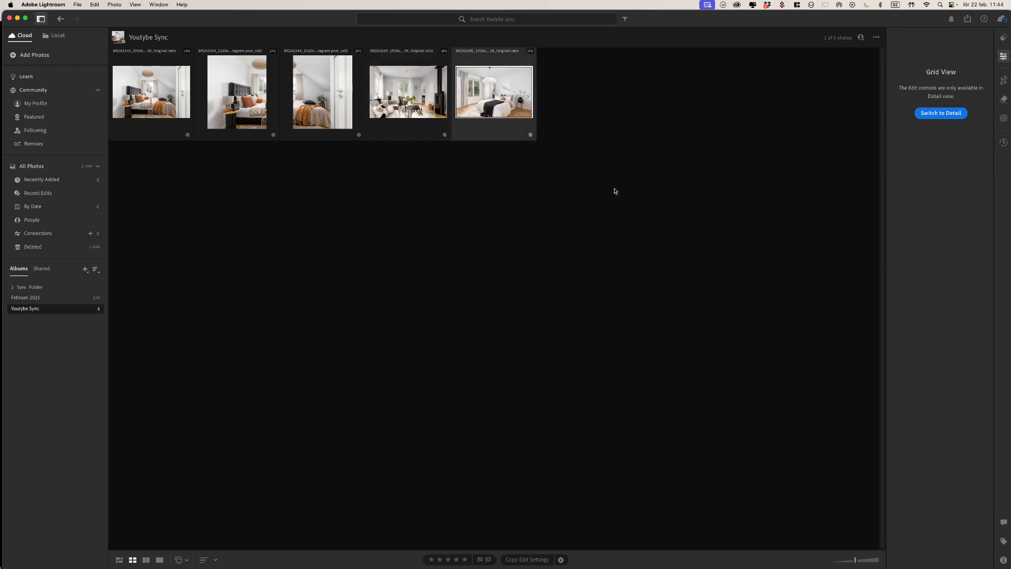
{"action": "double_click", "coordinate": [500, 102]}
{"action": "key", "text": "Left"}
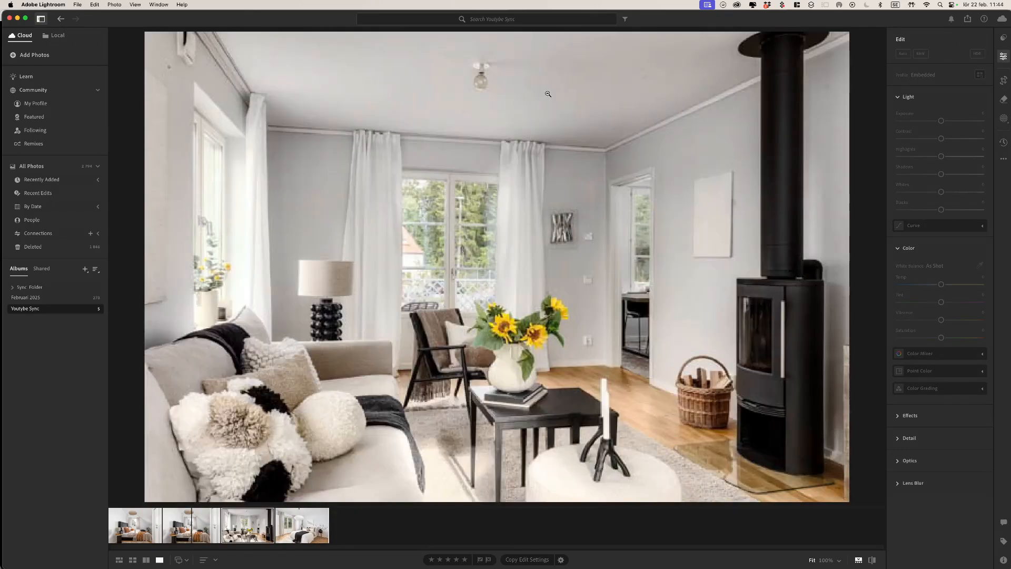
{"action": "key", "text": "Left"}
{"action": "key", "text": "Left"}
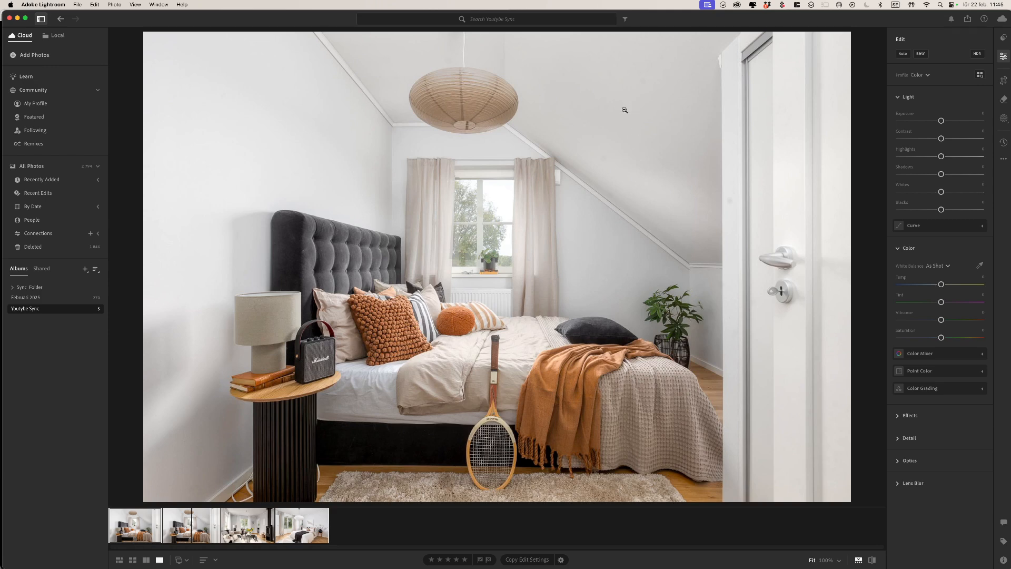
{"action": "key", "text": "super+Tab"}
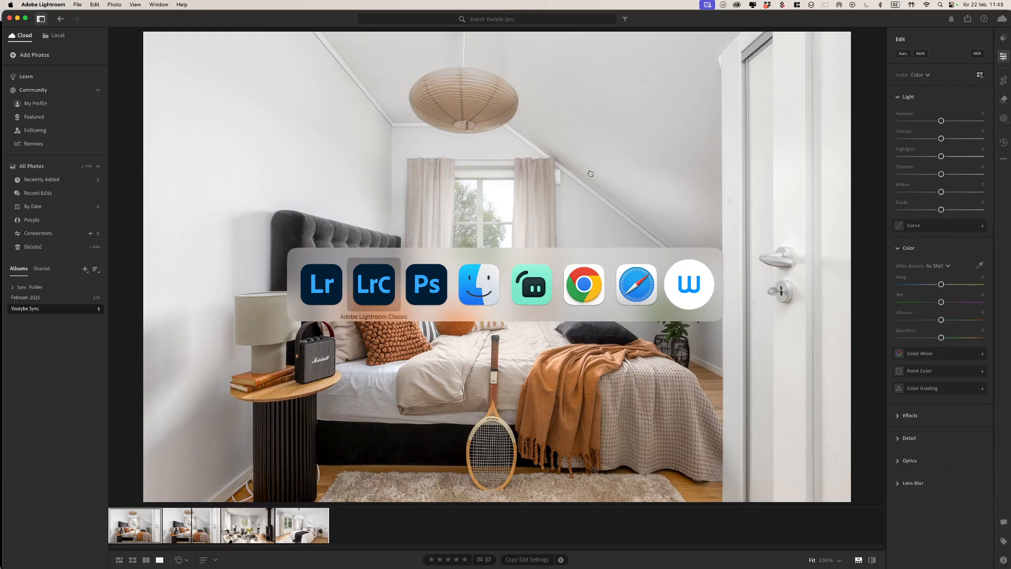
Step: Bring Photoshop back and show the BR2A2696 bedroom photo full screen without panels
{"action": "key", "text": "super+Tab"}
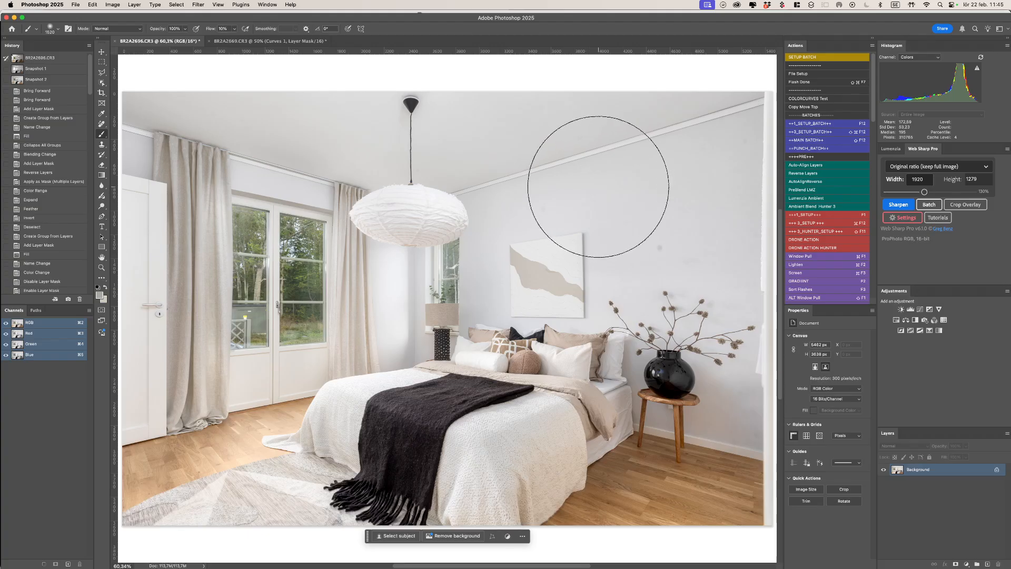
{"action": "key", "text": "f"}
{"action": "key", "text": "f"}
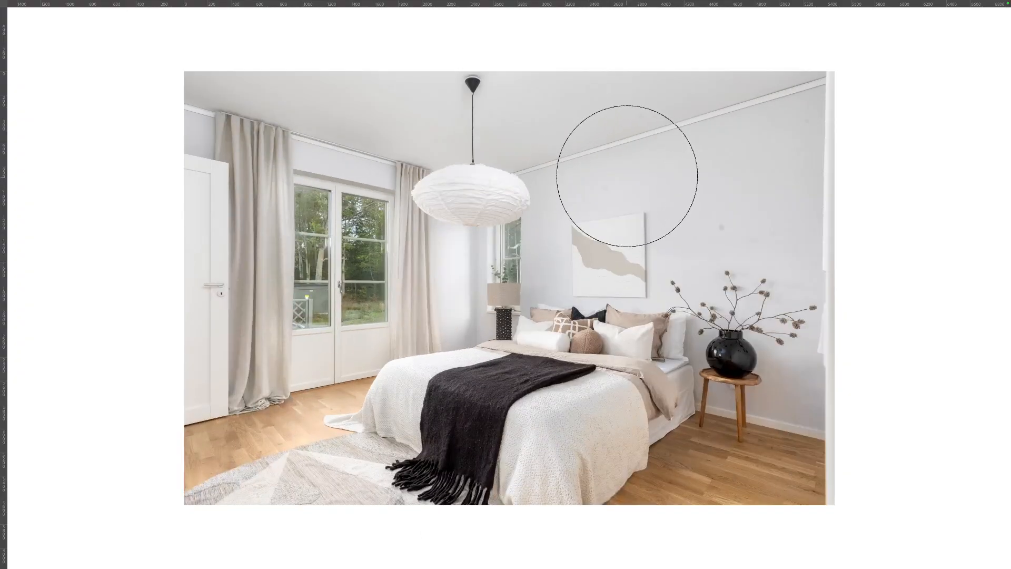